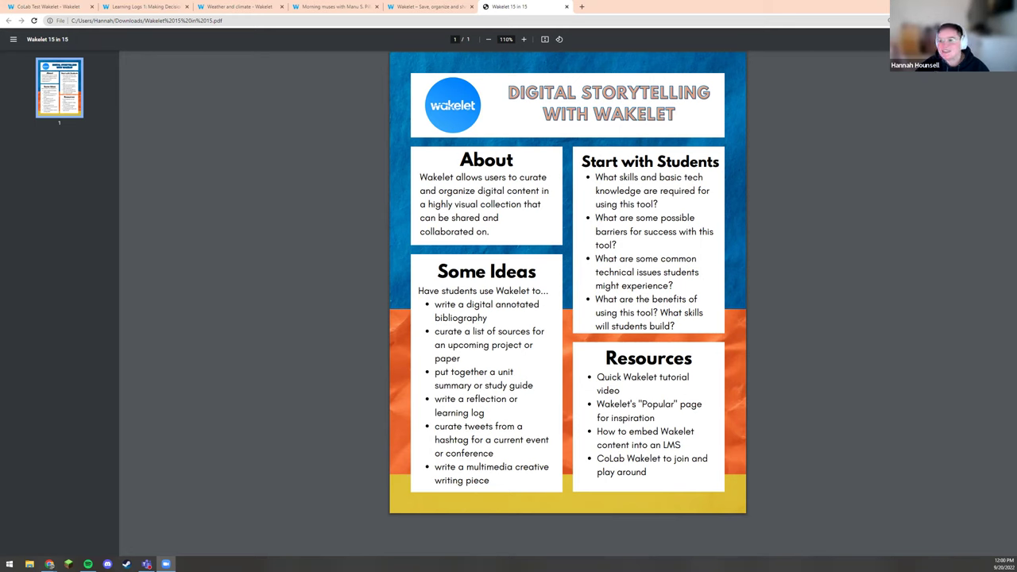
# Bring the handout's browser window forward and switch to the 'Learning Logs 1: Making Decisions' collection.
pyautogui.click(303, 192)
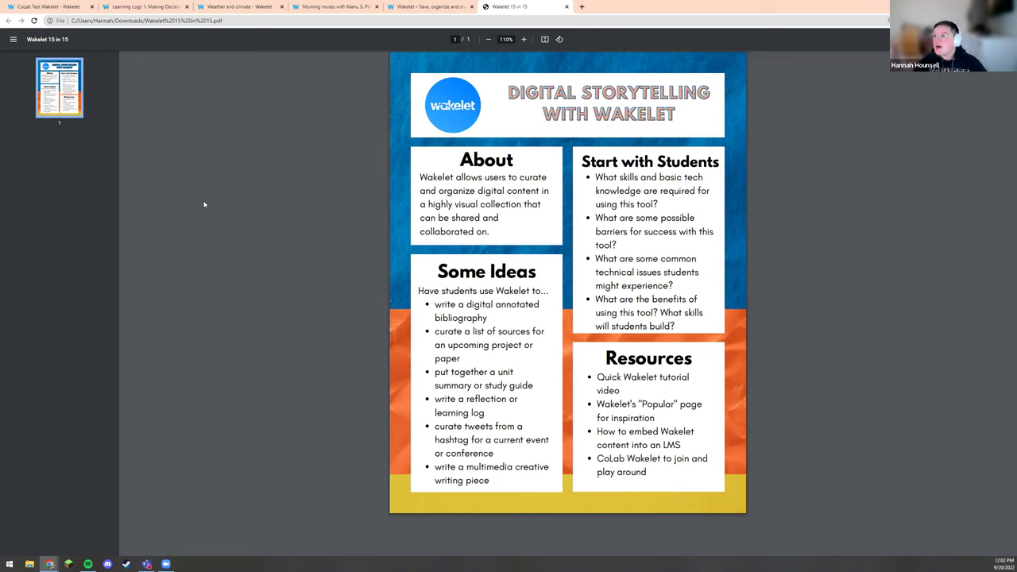
pyautogui.click(162, 7)
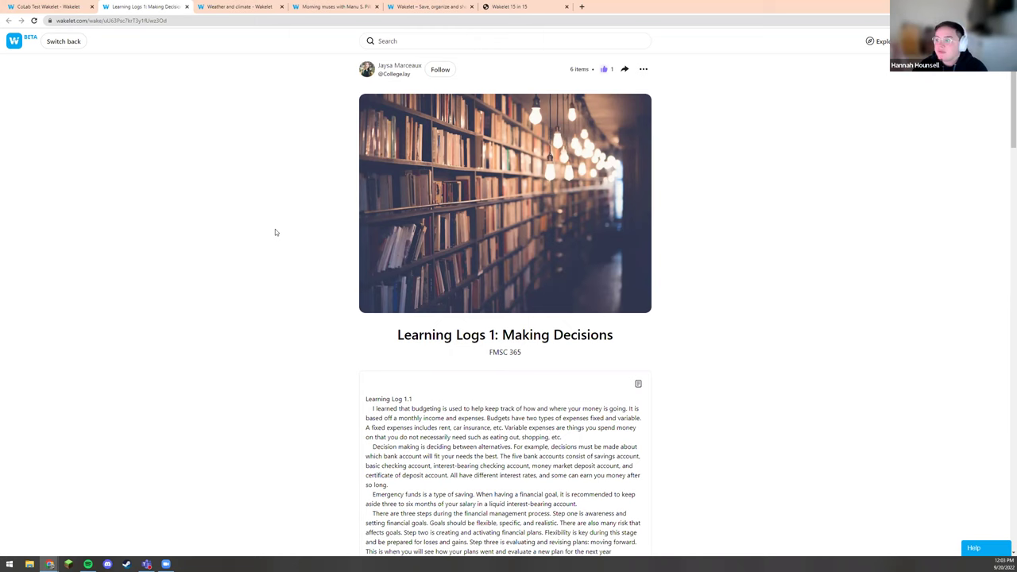
pyautogui.scroll(-4, 292, 277)
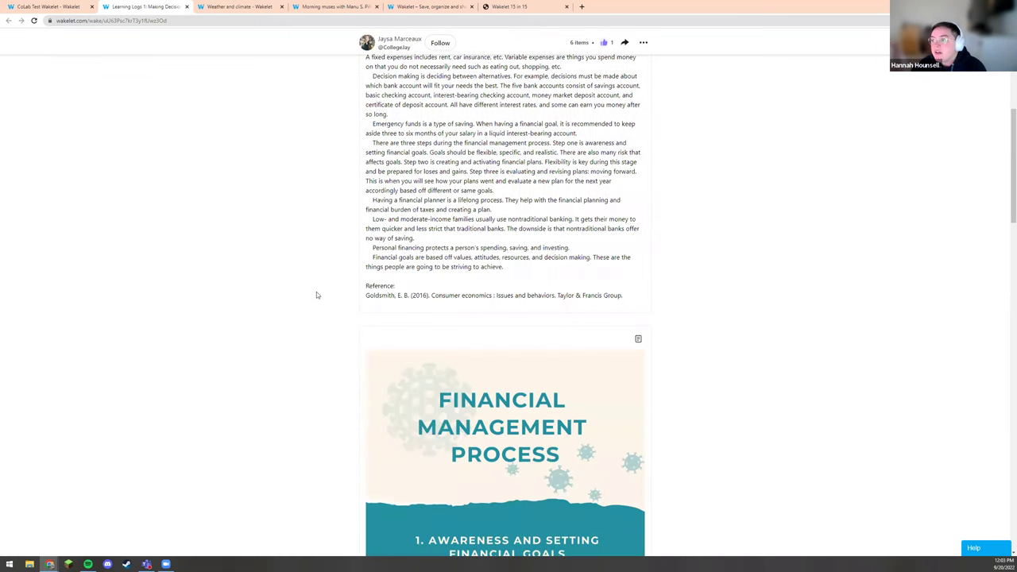
pyautogui.scroll(1, 315, 291)
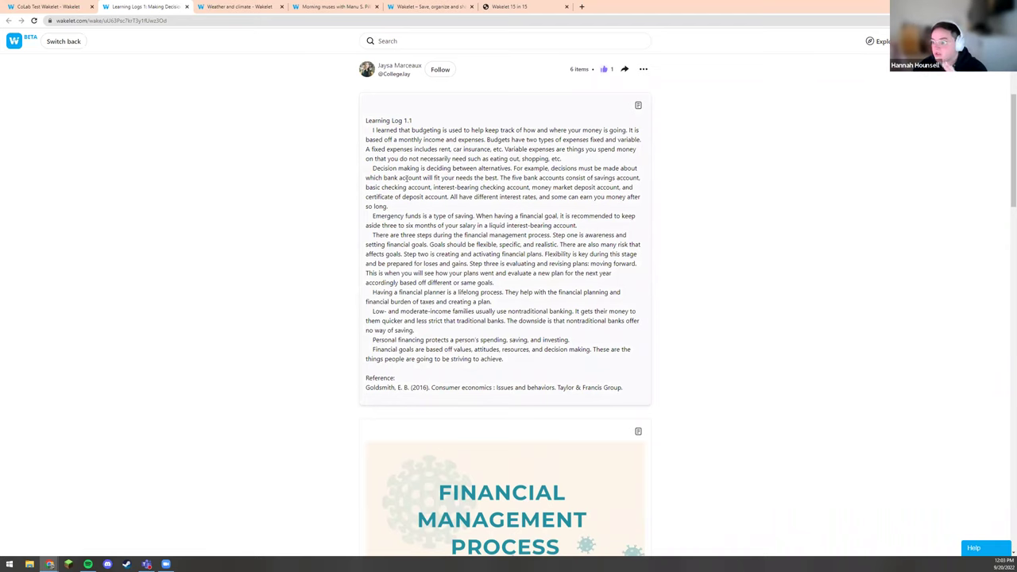
pyautogui.scroll(-5, 463, 265)
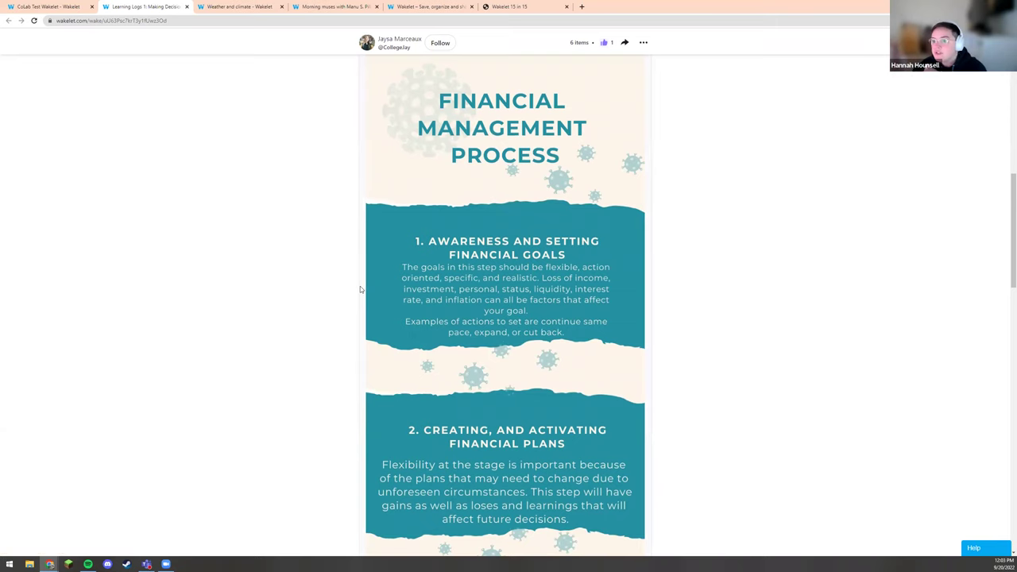
pyautogui.scroll(-4, 374, 294)
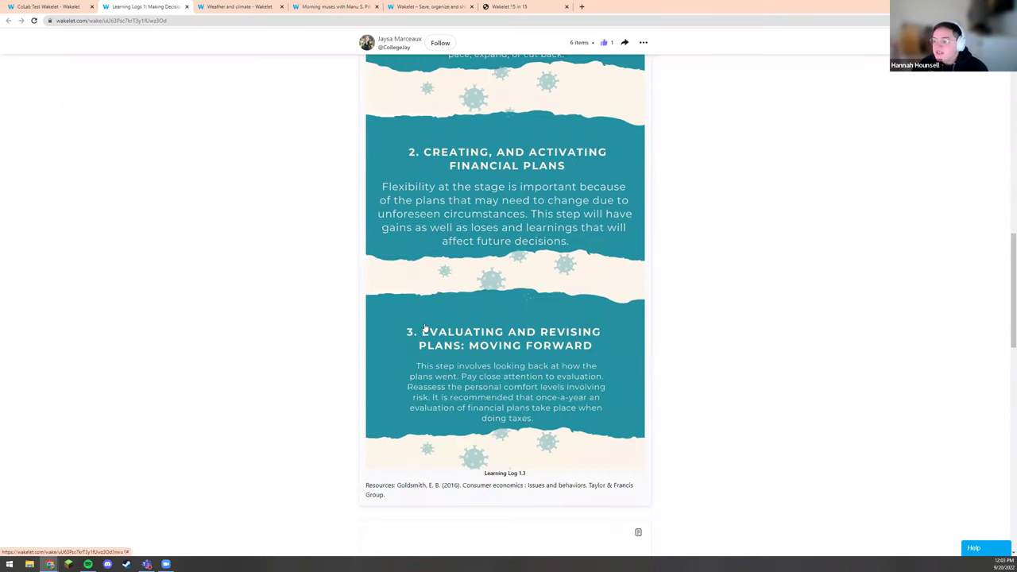
pyautogui.scroll(3, 378, 341)
pyautogui.scroll(1, 329, 355)
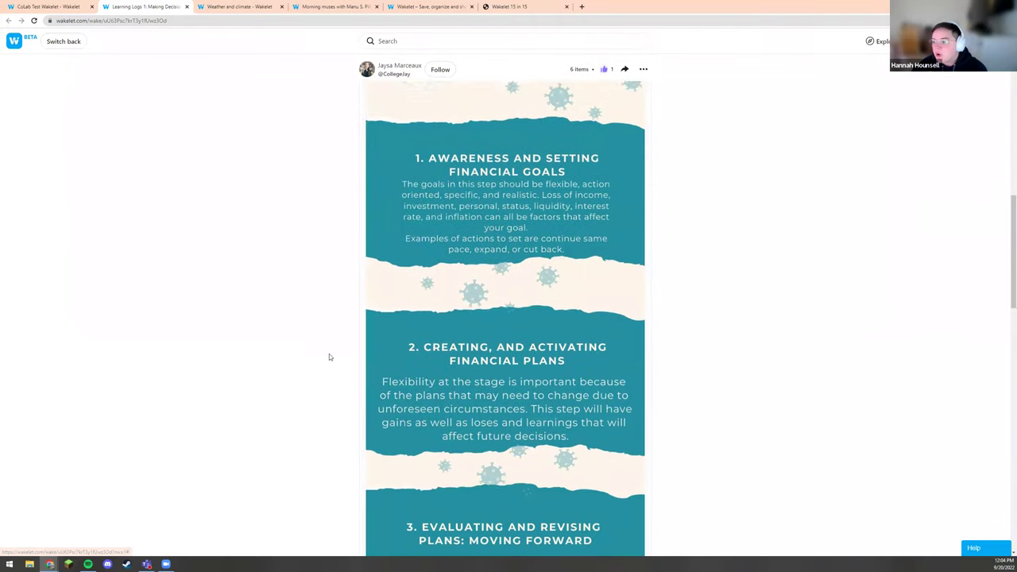
pyautogui.scroll(-2, 408, 346)
pyautogui.click(409, 346)
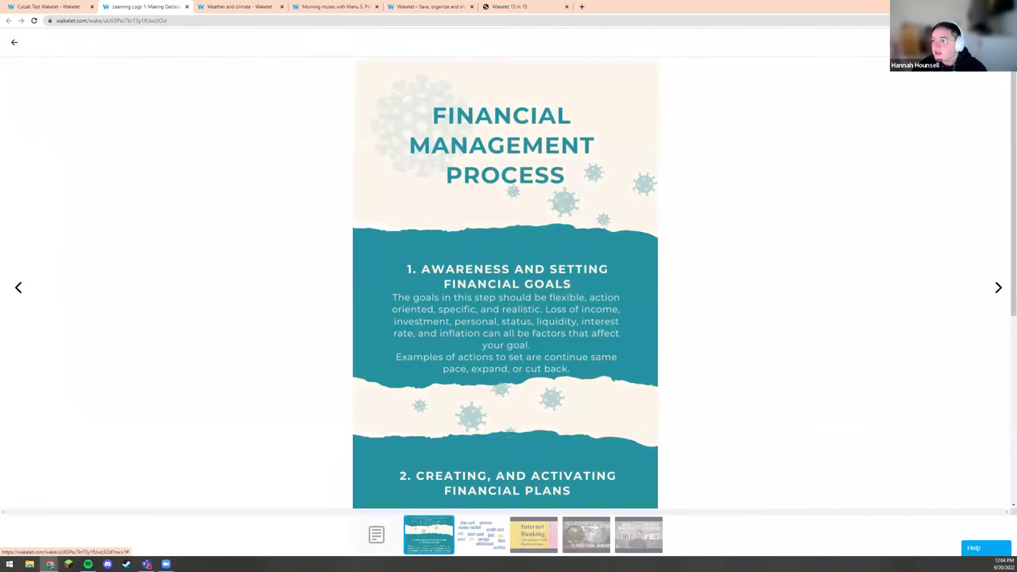
pyautogui.click(14, 41)
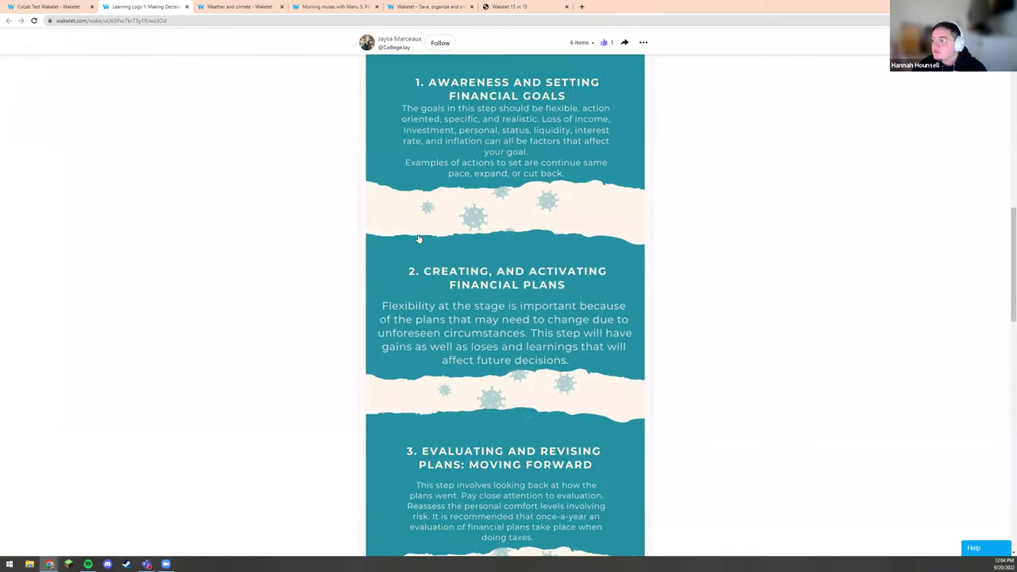
pyautogui.scroll(-6, 419, 242)
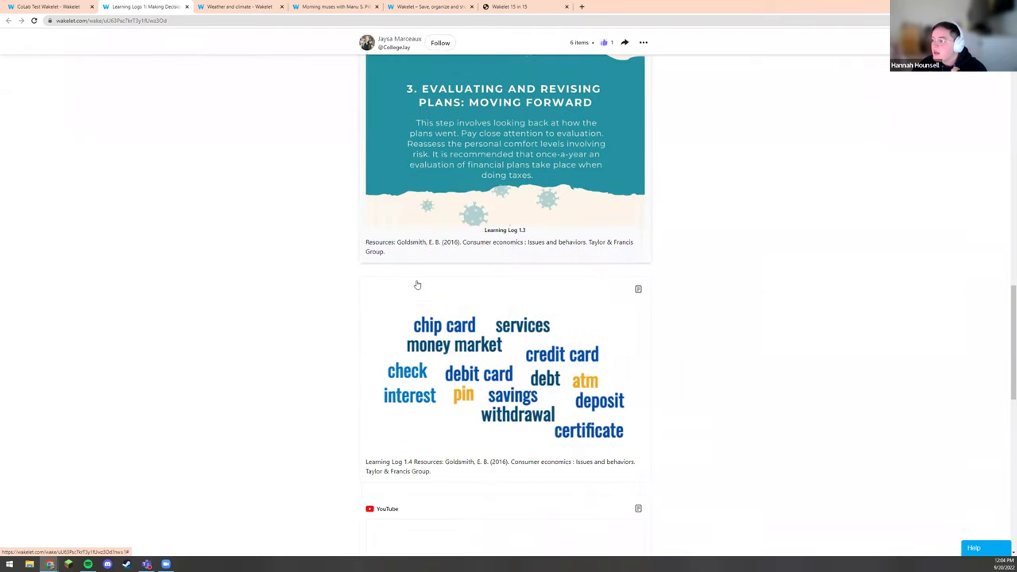
pyautogui.scroll(-1, 417, 288)
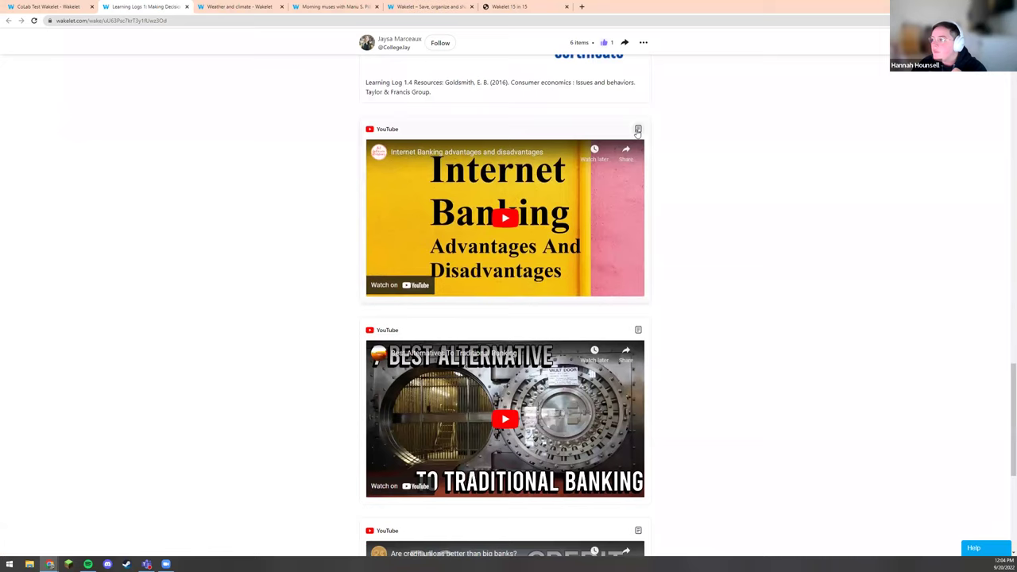
pyautogui.click(638, 130)
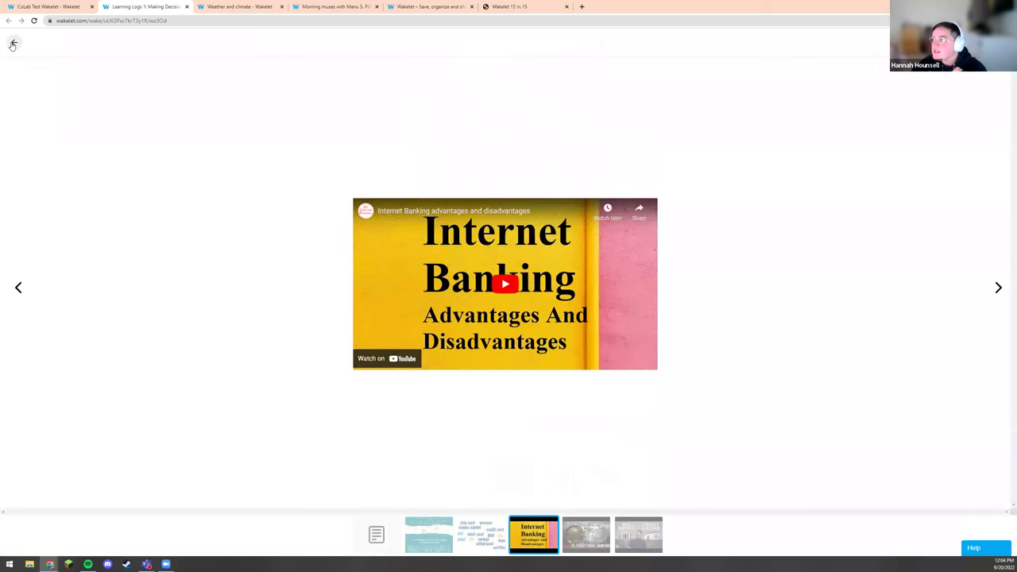
pyautogui.click(13, 44)
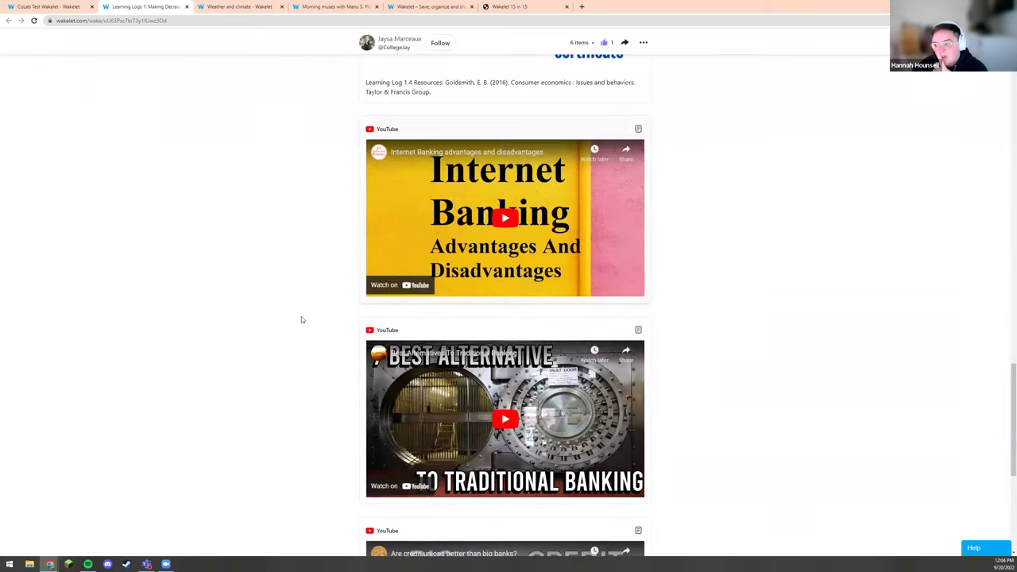
pyautogui.scroll(-3, 302, 317)
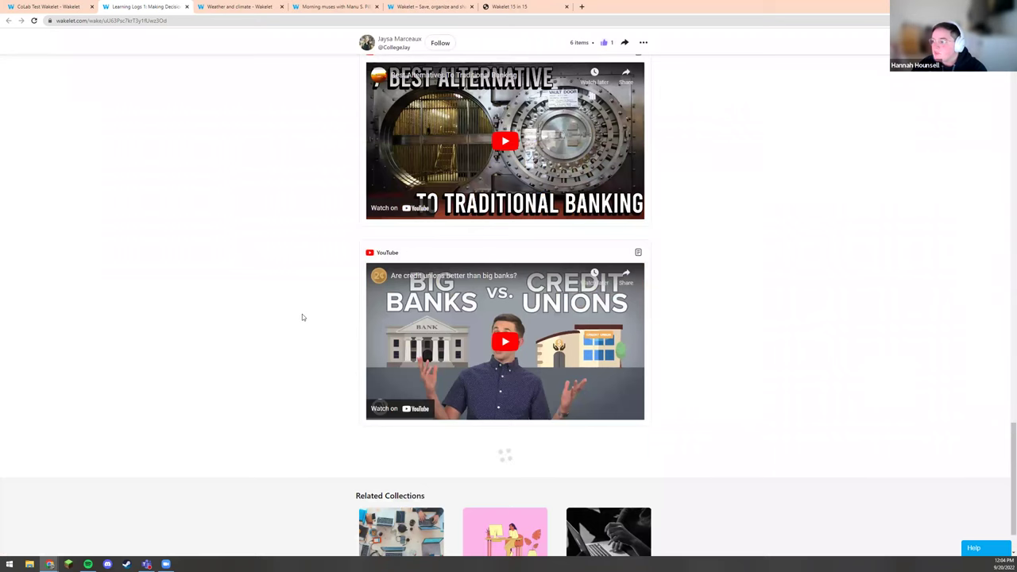
pyautogui.scroll(-1, 302, 318)
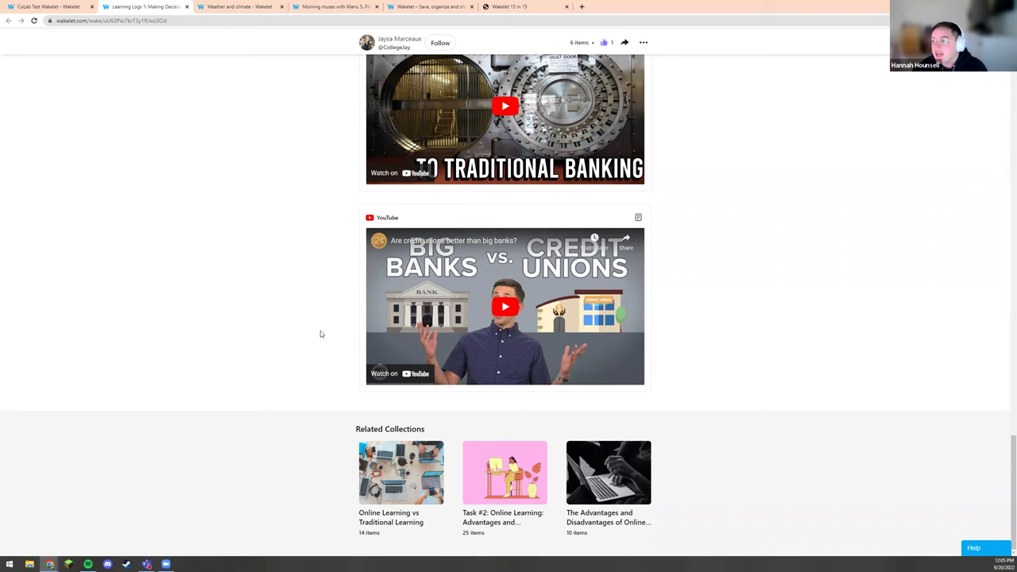
pyautogui.scroll(3, 325, 333)
pyautogui.scroll(-3, 326, 334)
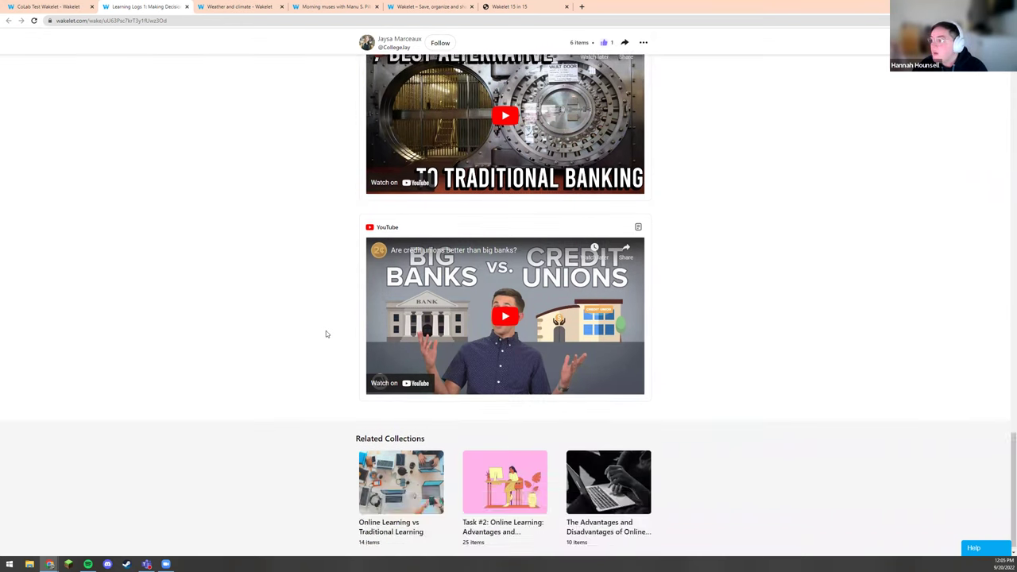
pyautogui.scroll(3, 326, 332)
pyautogui.scroll(-3, 325, 331)
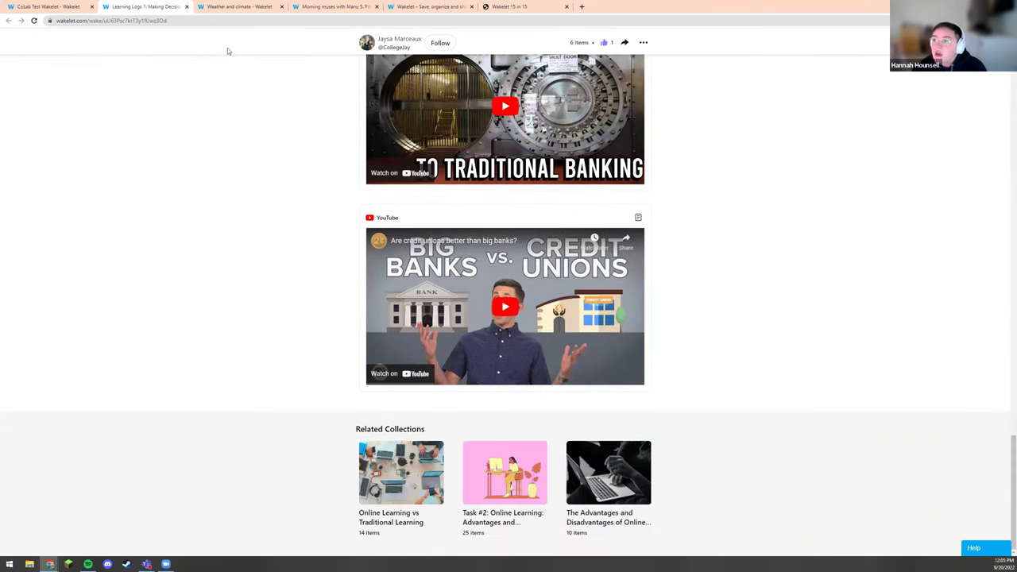
pyautogui.scroll(10, 290, 163)
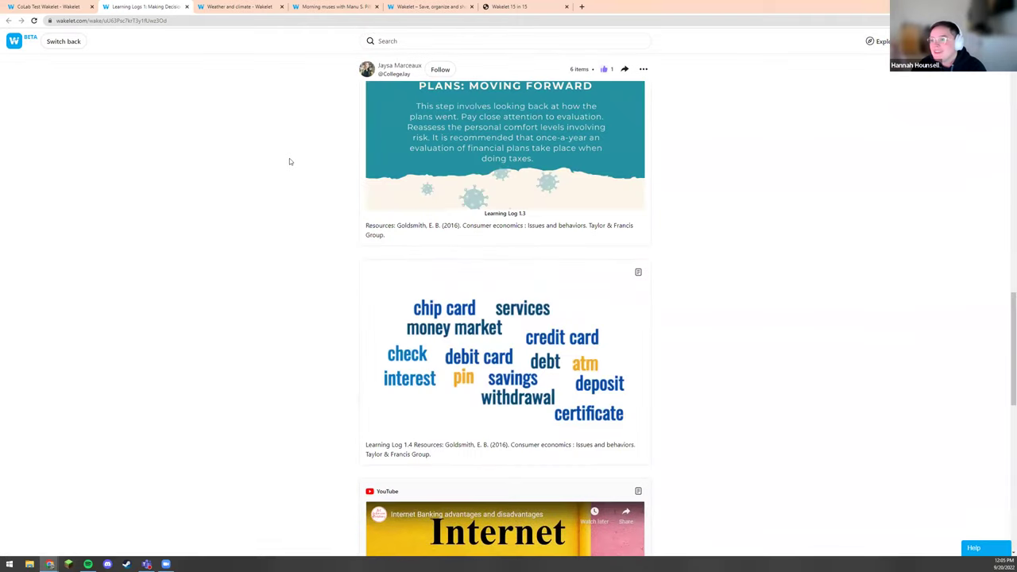
pyautogui.scroll(10, 289, 161)
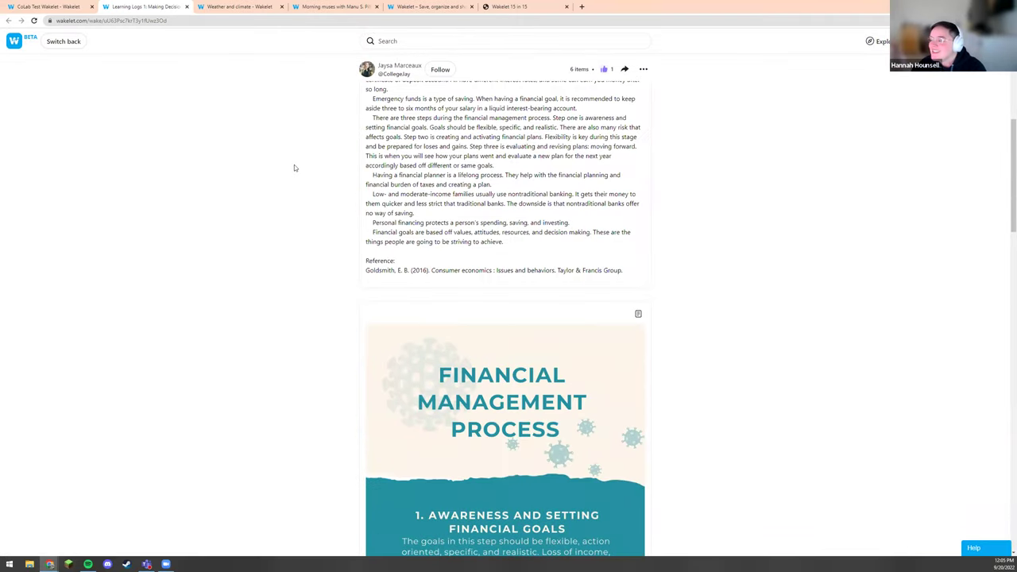
# Switch to the Weather and climate collection and scroll down to the Climate zones notes and Related Collections.
pyautogui.click(238, 7)
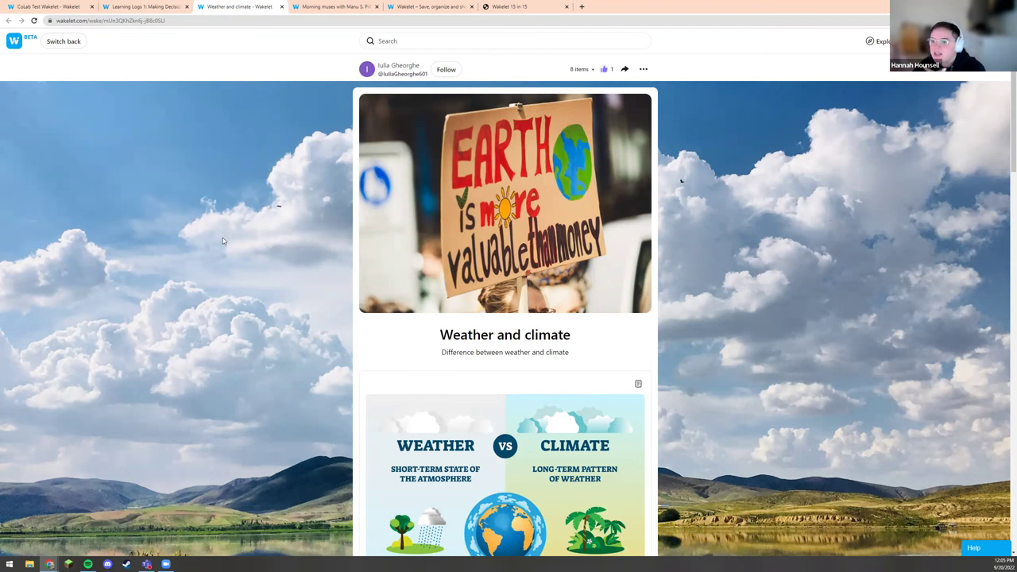
pyautogui.scroll(-3, 312, 295)
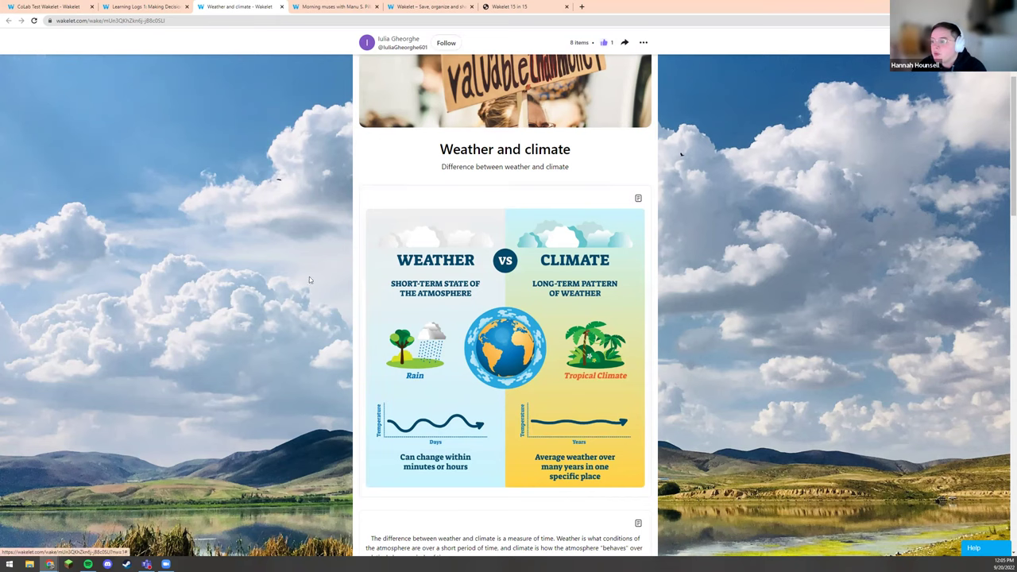
pyautogui.scroll(2, 259, 298)
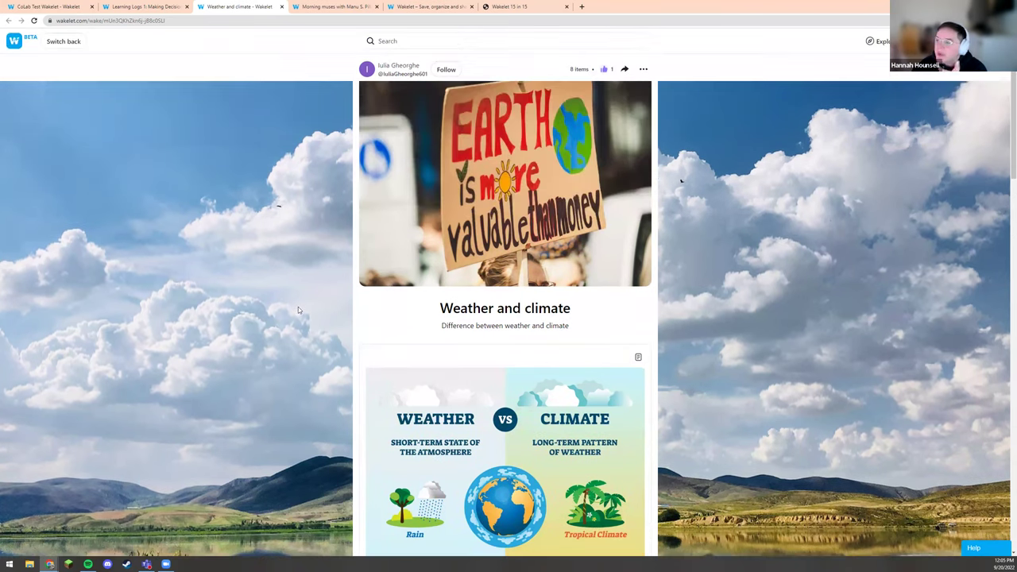
pyautogui.scroll(-5, 305, 309)
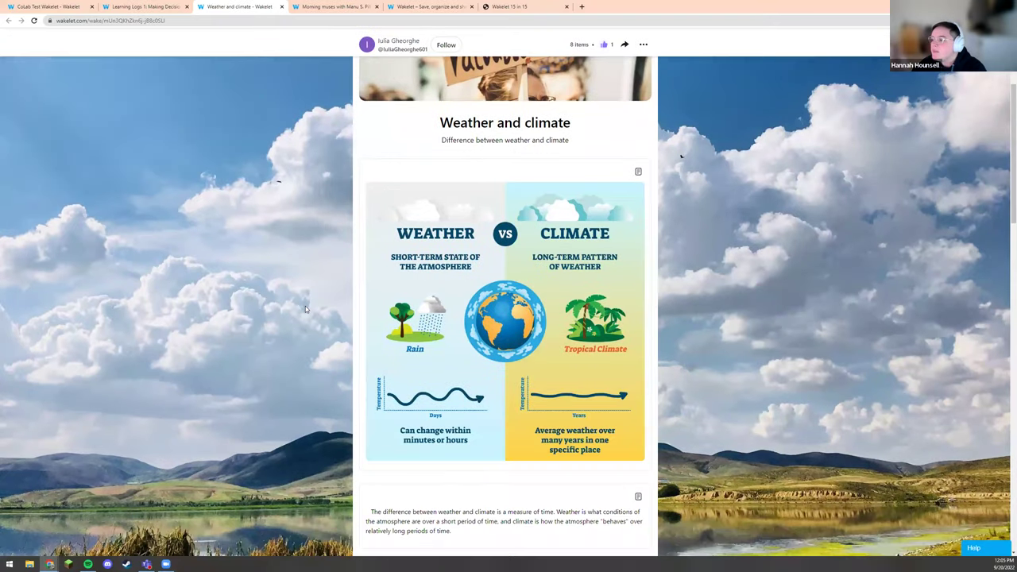
pyautogui.scroll(1, 314, 231)
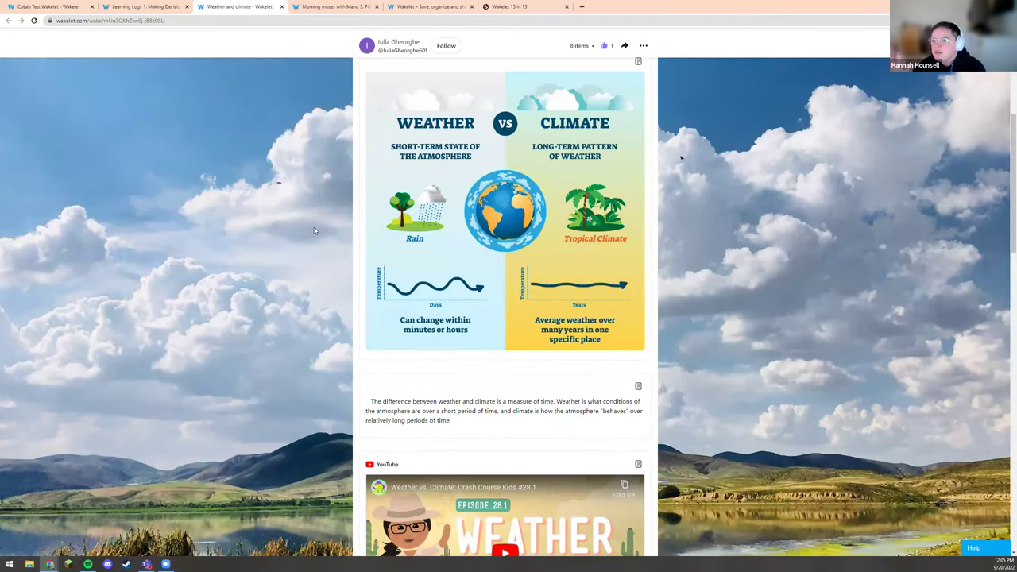
pyautogui.scroll(1, 314, 230)
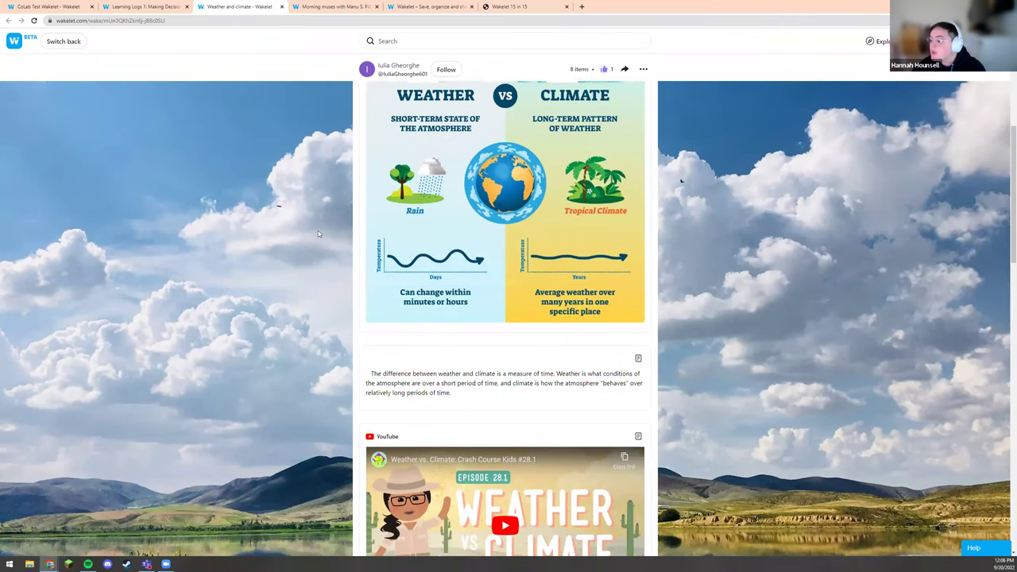
pyautogui.scroll(-5, 332, 244)
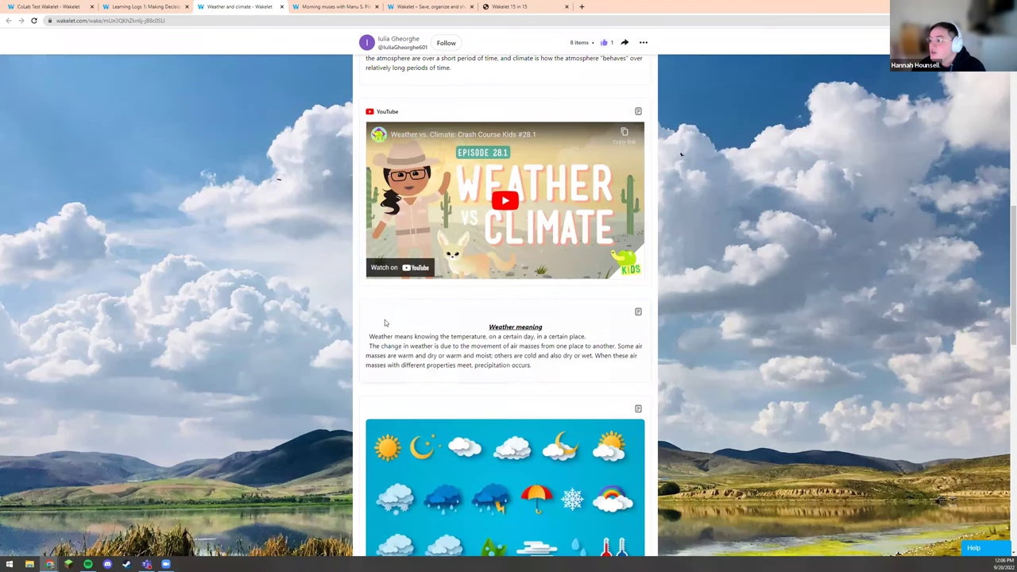
pyautogui.scroll(-1, 387, 322)
pyautogui.scroll(-4, 386, 309)
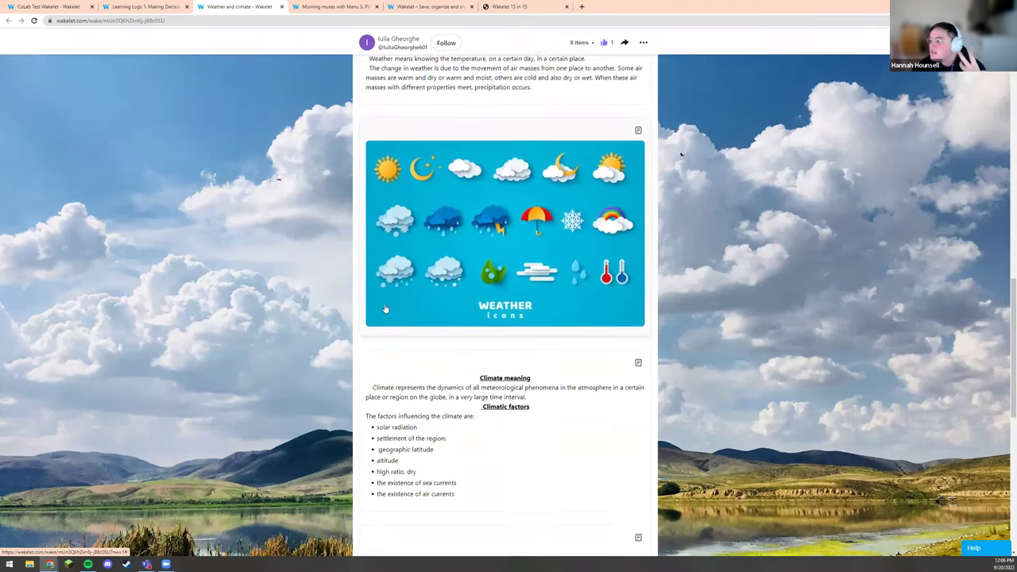
pyautogui.scroll(-2, 386, 308)
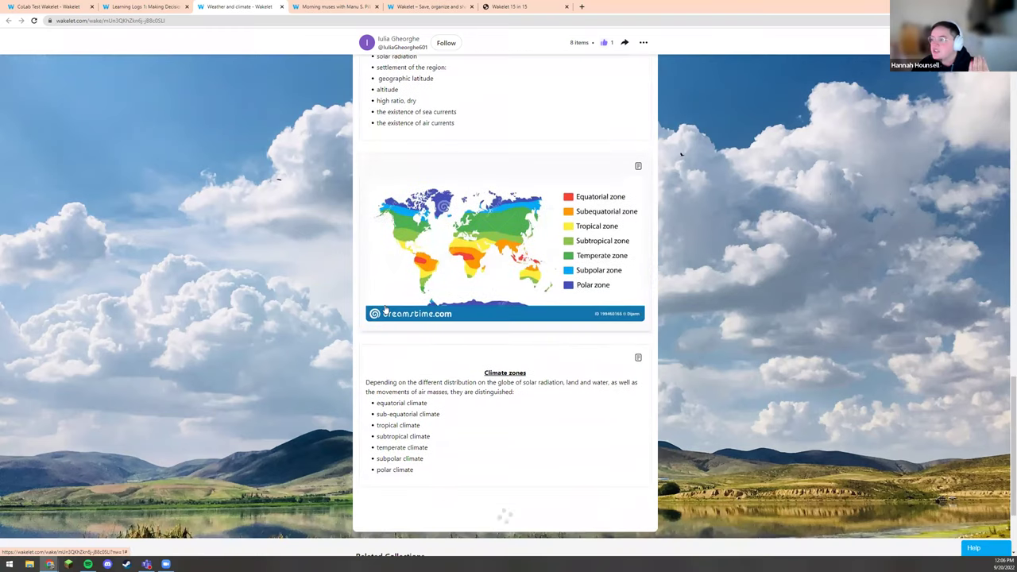
pyautogui.scroll(-1, 358, 325)
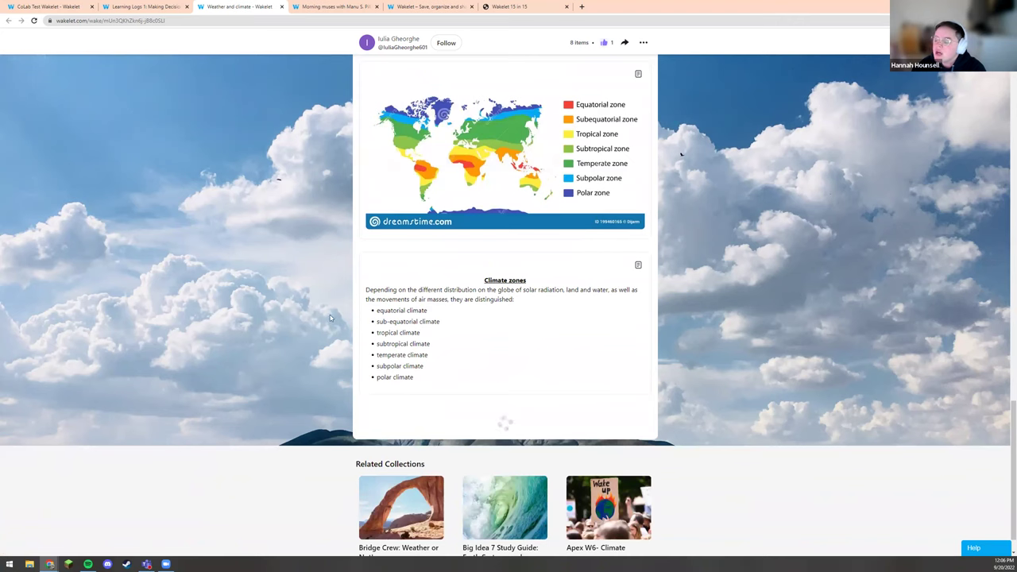
pyautogui.scroll(-1, 272, 339)
pyautogui.scroll(1, 272, 338)
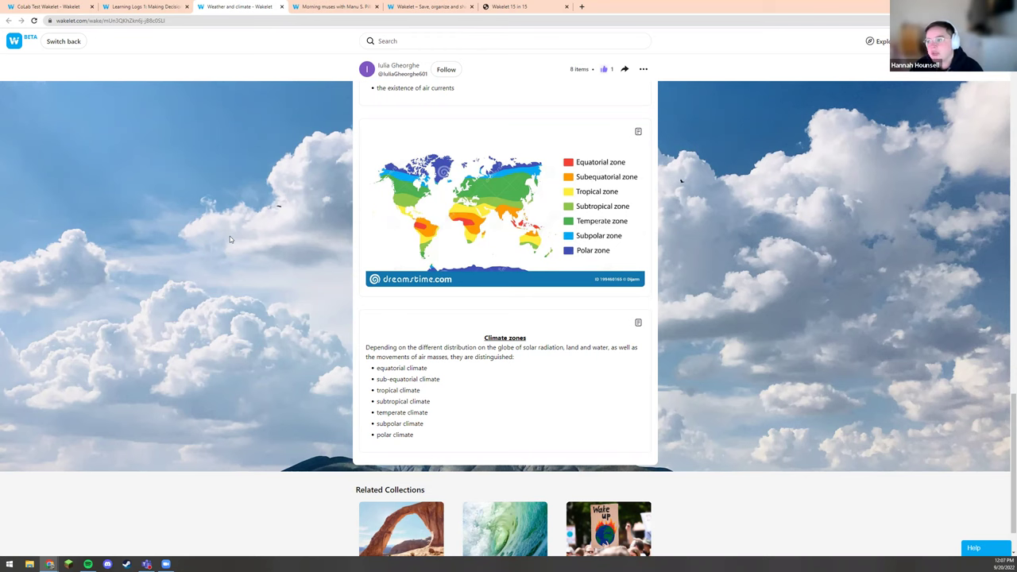
pyautogui.scroll(-1, 449, 260)
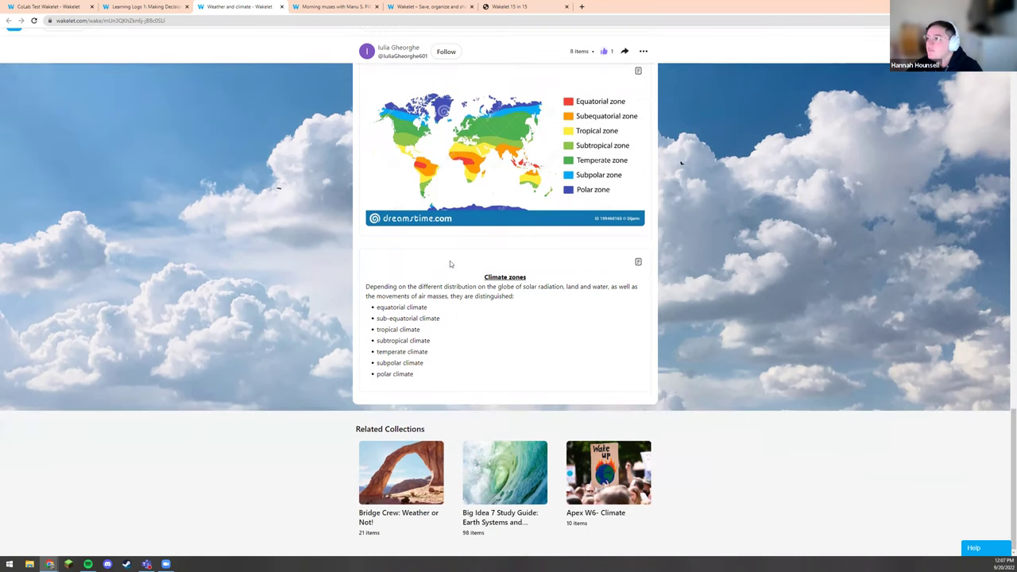
# Switch to the Morning muses with Manu S. Pillai collection and scroll through its tweets, Sassoons book and video.
pyautogui.click(321, 7)
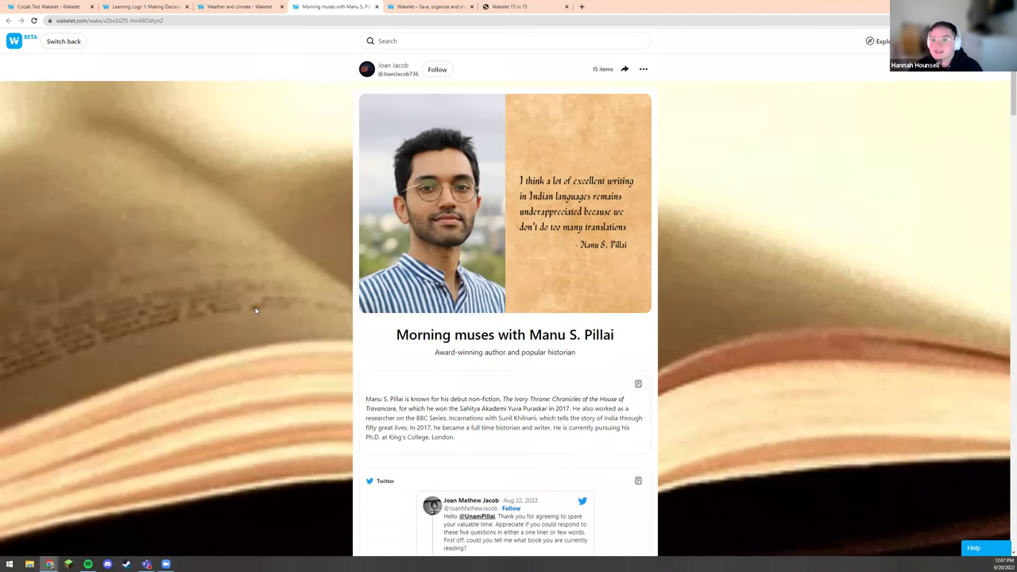
pyautogui.scroll(-4, 256, 311)
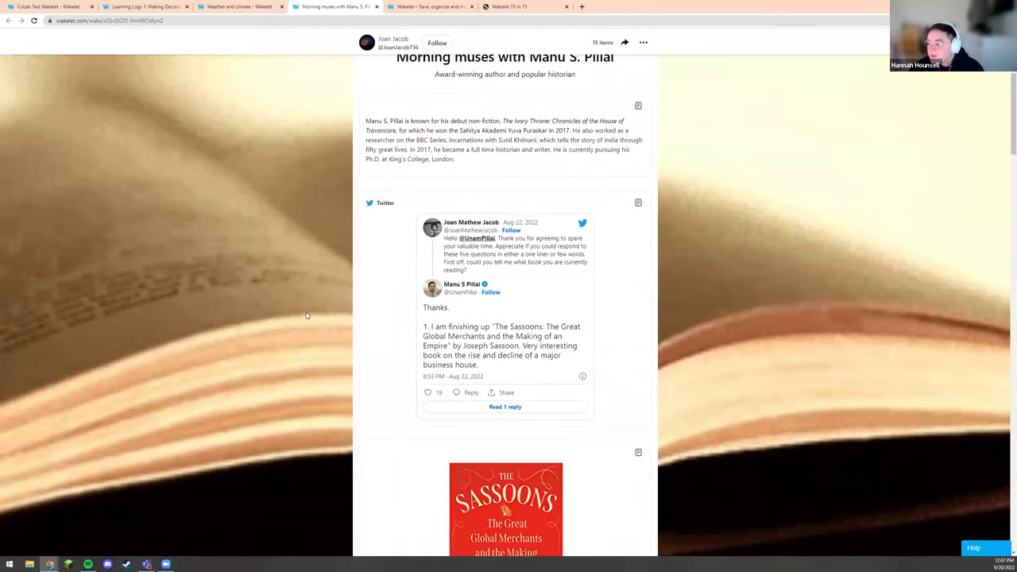
pyautogui.scroll(-4, 303, 314)
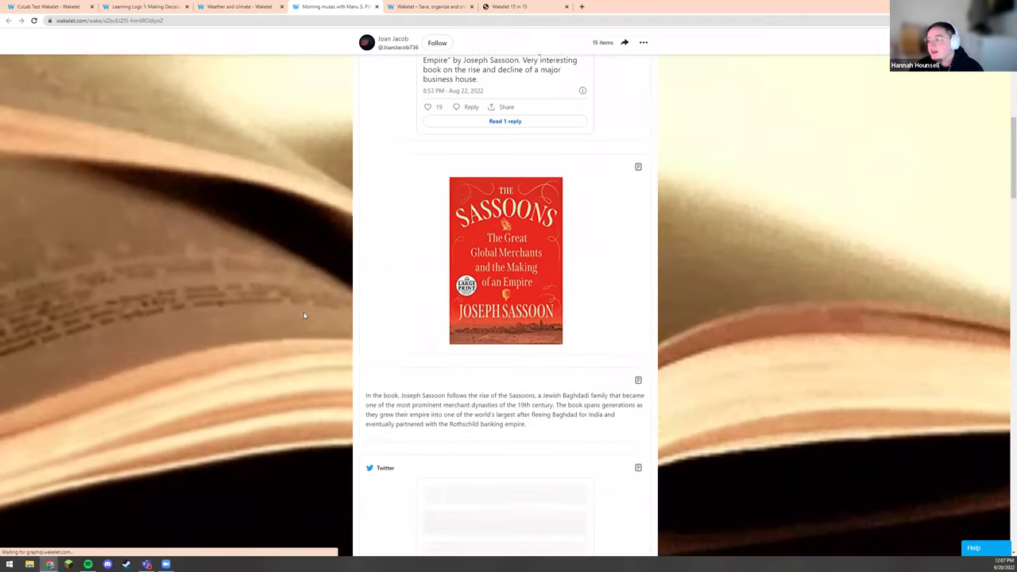
pyautogui.scroll(-4, 304, 315)
pyautogui.scroll(-4, 304, 315)
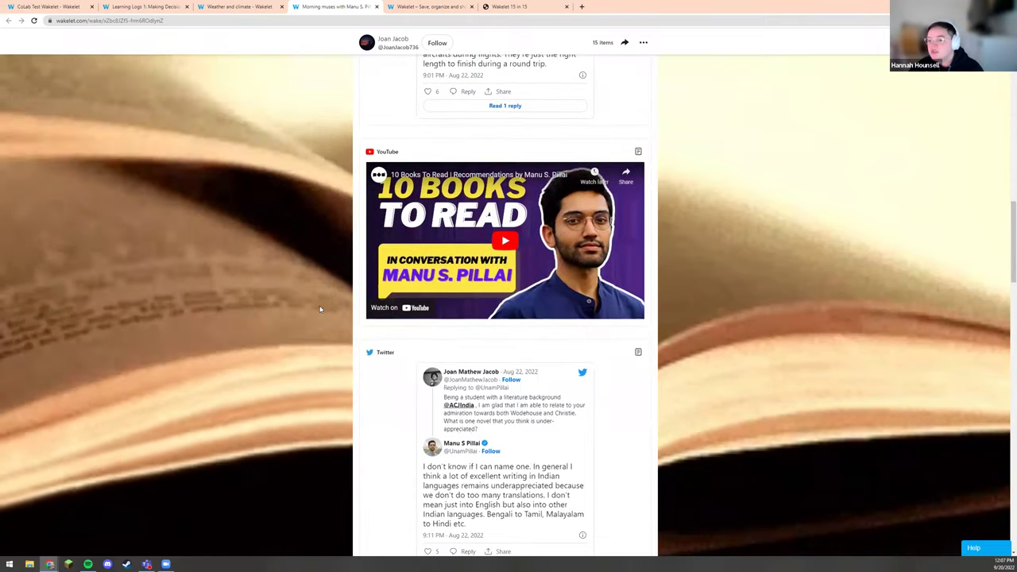
pyautogui.scroll(-4, 314, 310)
pyautogui.scroll(-7, 324, 307)
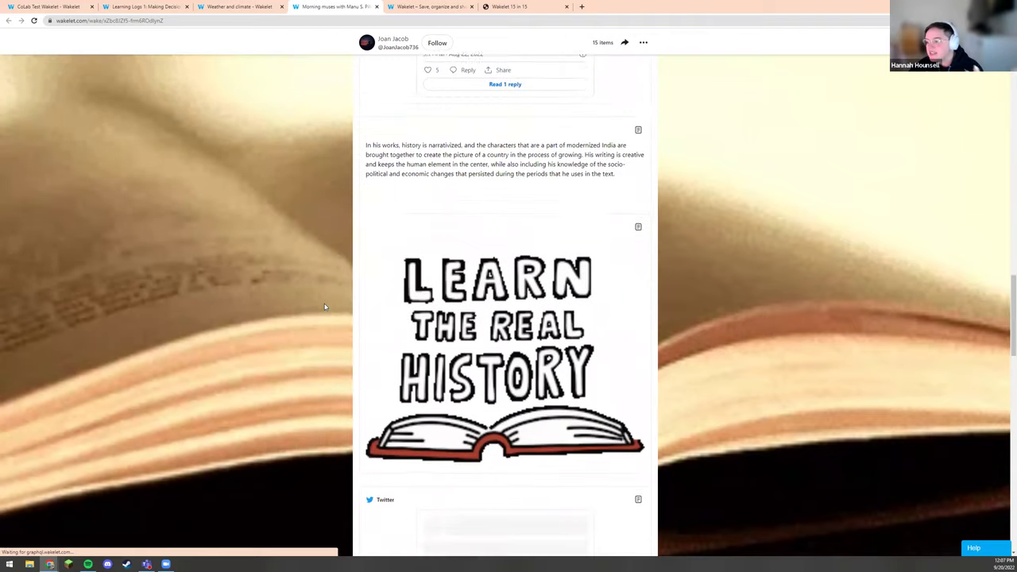
# Look over the Popular on Wakelet page and its search box, then switch to the empty CoLab Test Wakelet collection.
pyautogui.click(429, 6)
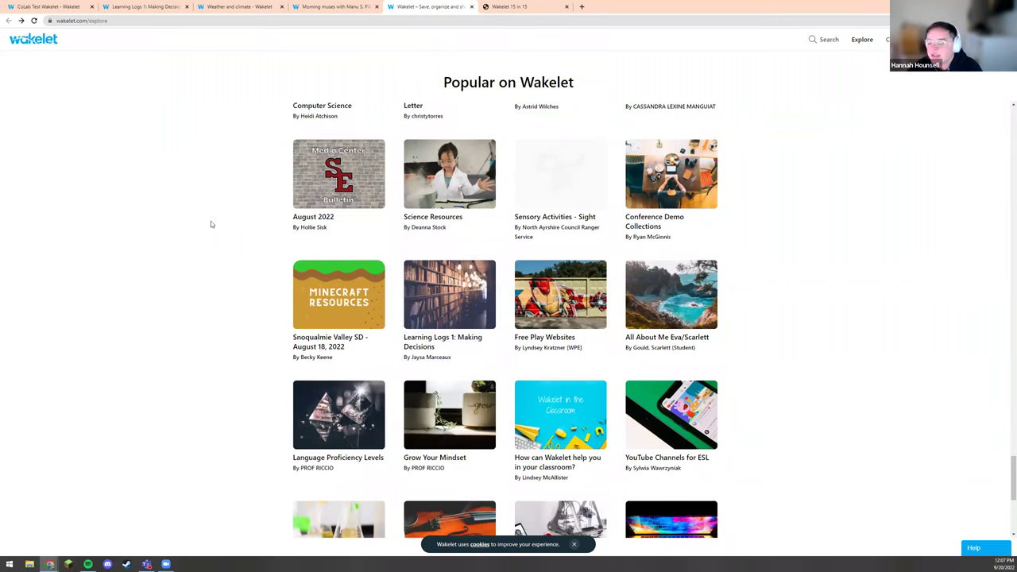
pyautogui.click(832, 40)
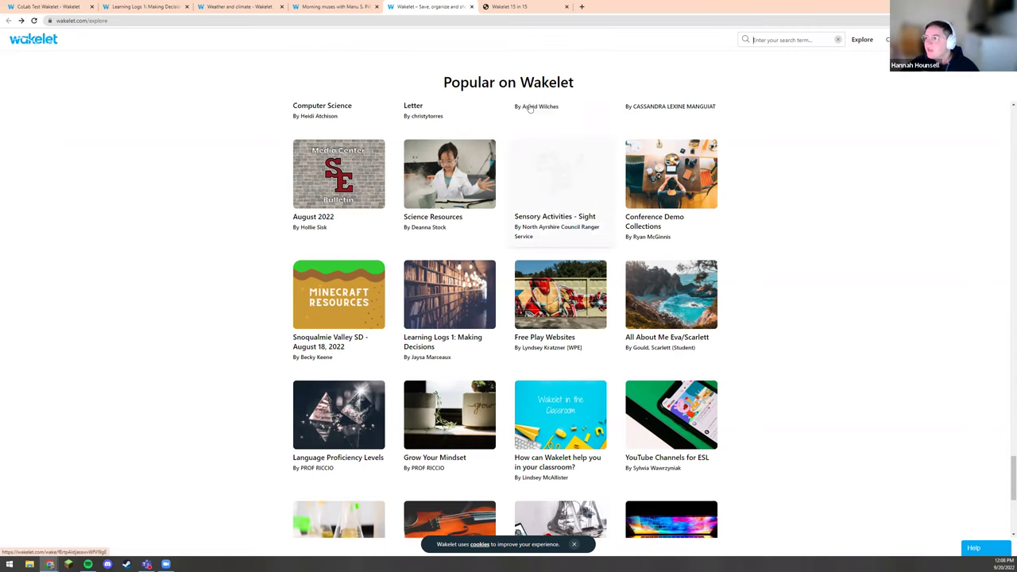
pyautogui.click(48, 7)
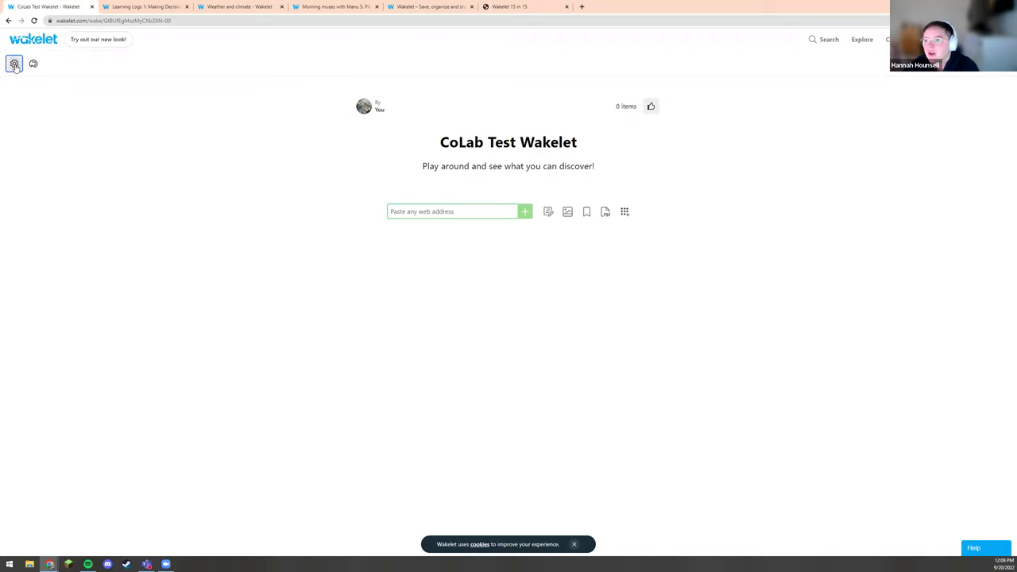
pyautogui.click(14, 64)
pyautogui.click(111, 43)
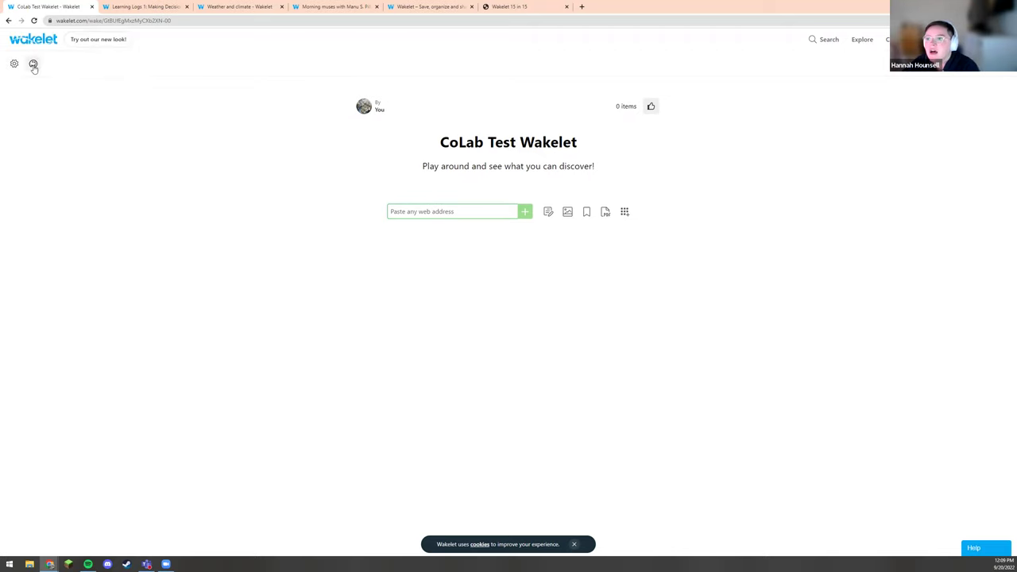
pyautogui.click(32, 64)
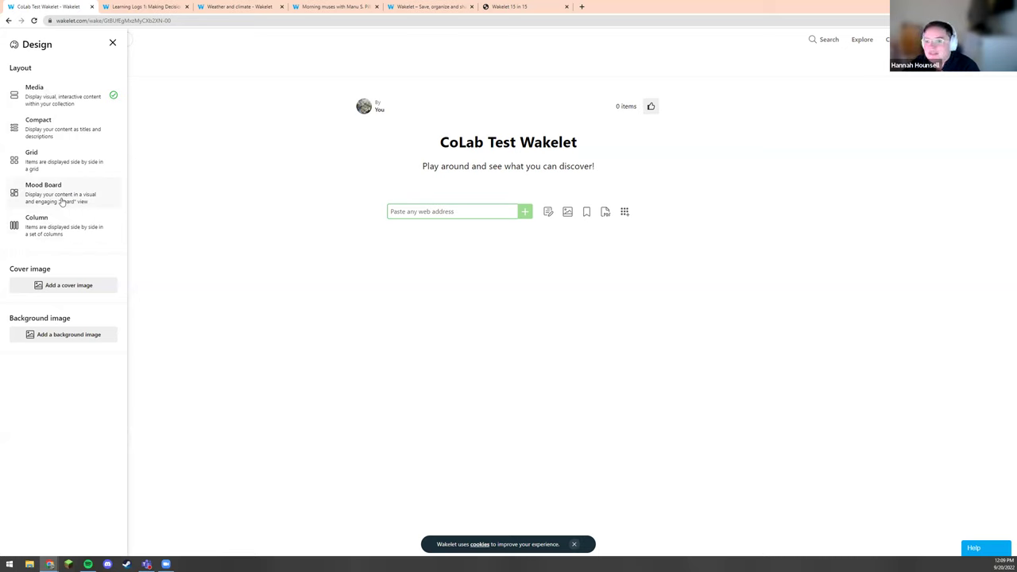
pyautogui.click(169, 194)
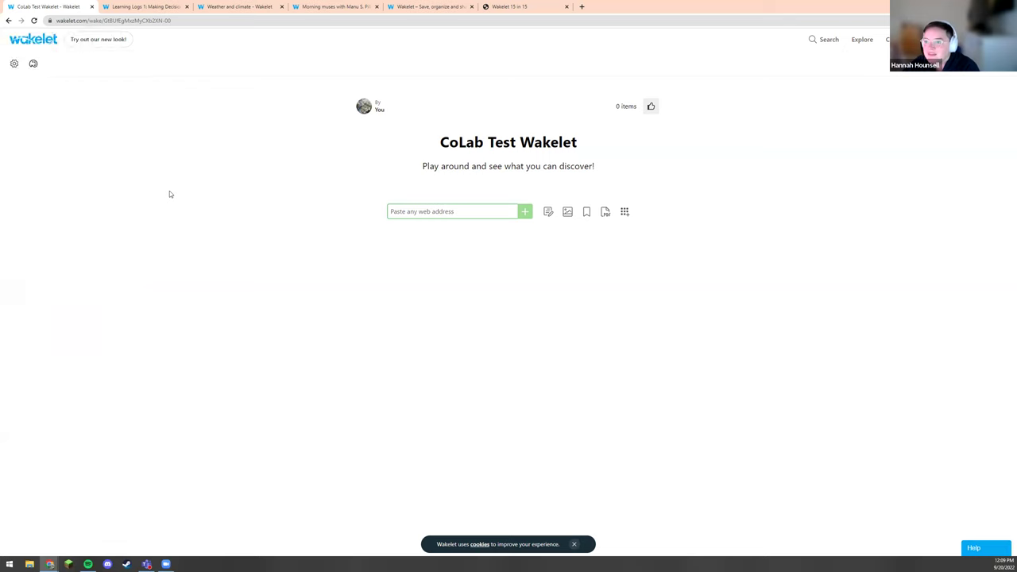
pyautogui.click(33, 64)
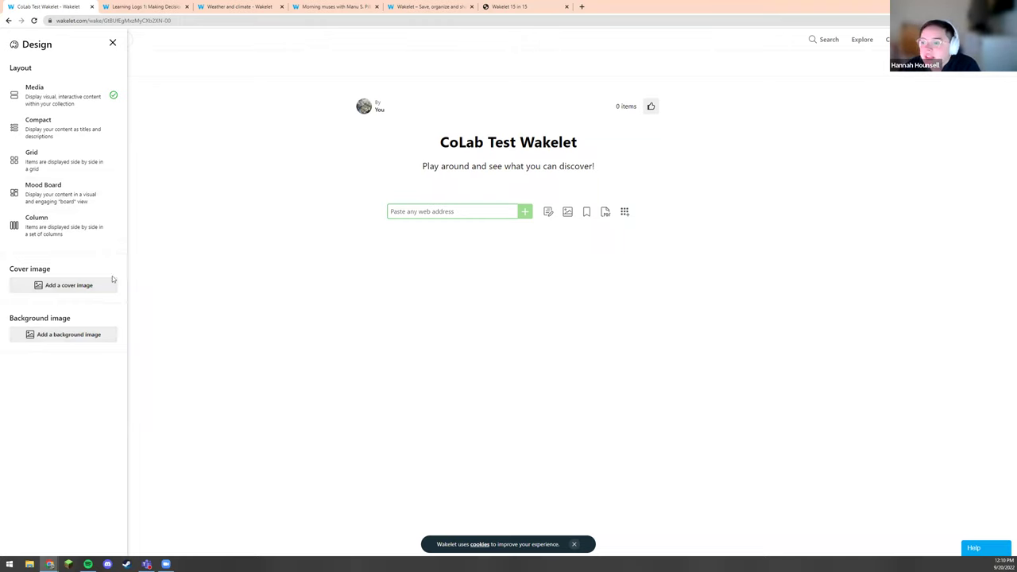
pyautogui.click(196, 289)
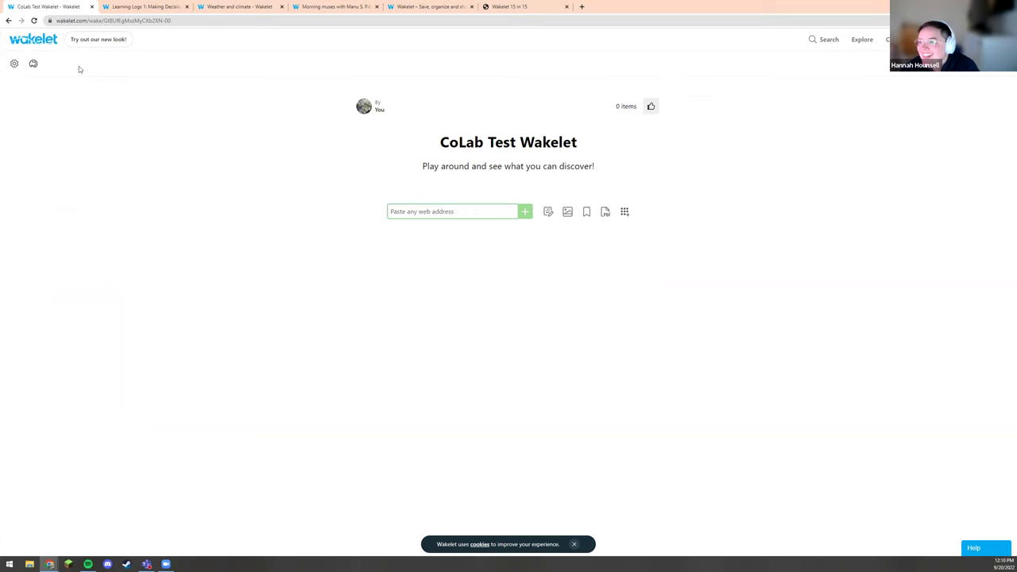
pyautogui.click(33, 64)
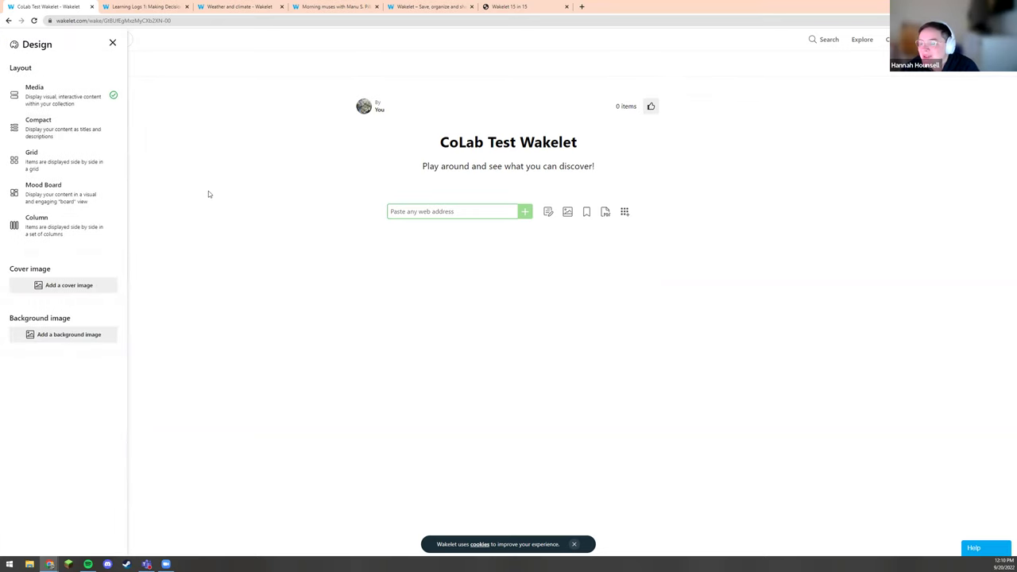
pyautogui.click(262, 193)
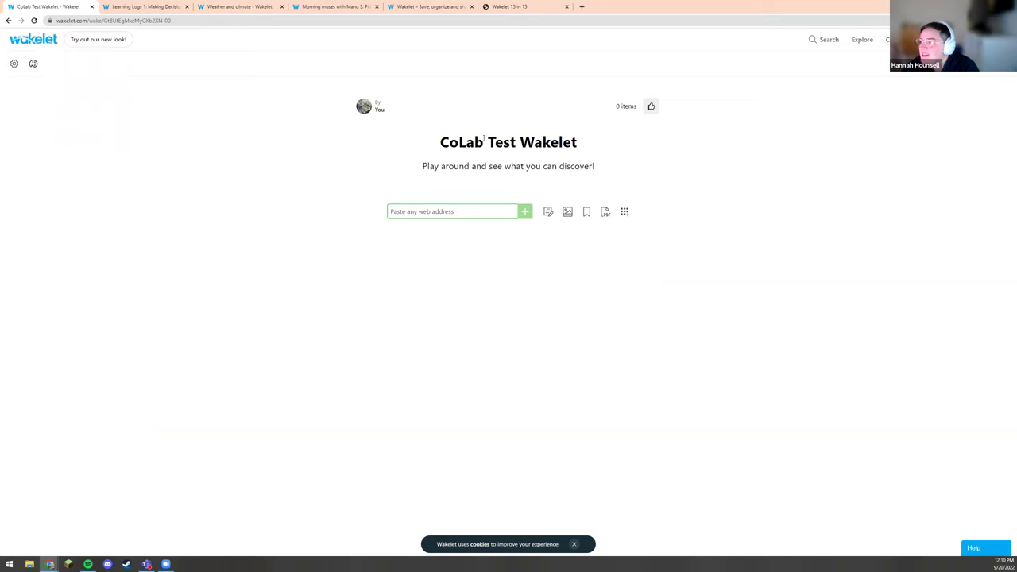
pyautogui.moveTo(441, 141); pyautogui.dragTo(603, 145)
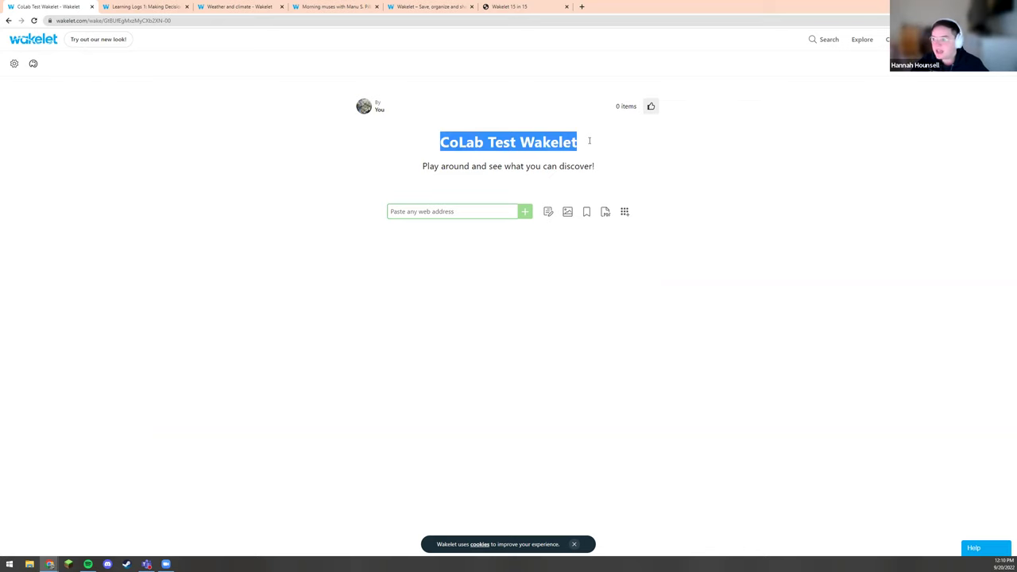
pyautogui.click(589, 141)
pyautogui.write('Title')
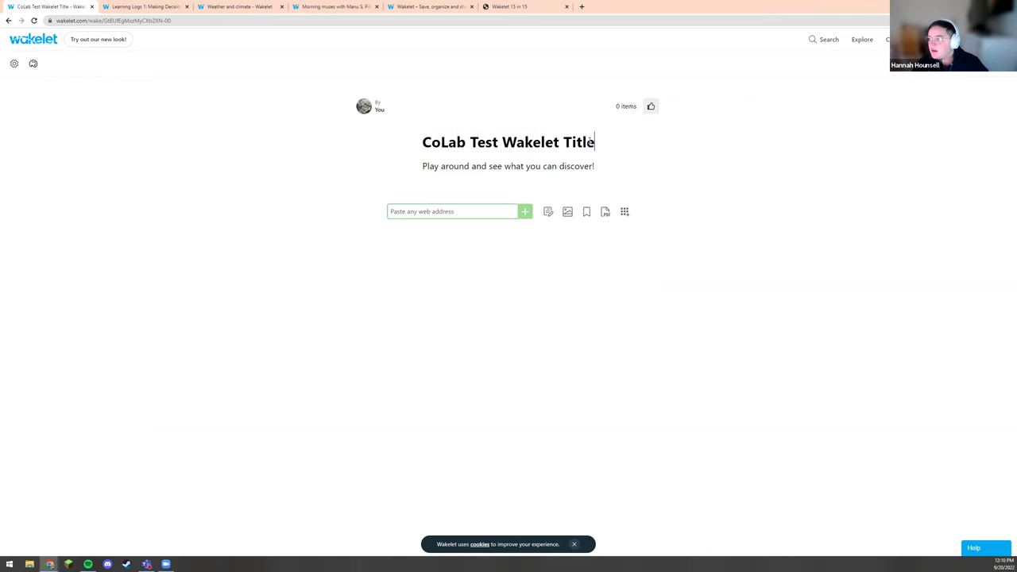
pyautogui.write('!')
pyautogui.press('BackSpace')
pyautogui.press('BackSpace')
pyautogui.press('BackSpace')
pyautogui.press('BackSpace')
pyautogui.press('BackSpace')
pyautogui.press('BackSpace')
pyautogui.press('BackSpace')
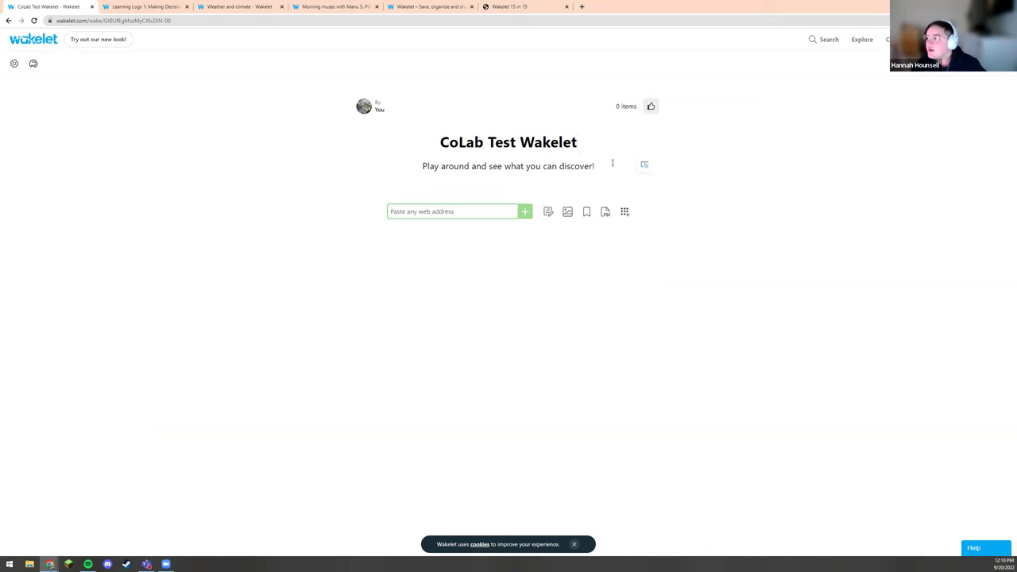
pyautogui.moveTo(611, 166); pyautogui.dragTo(406, 160)
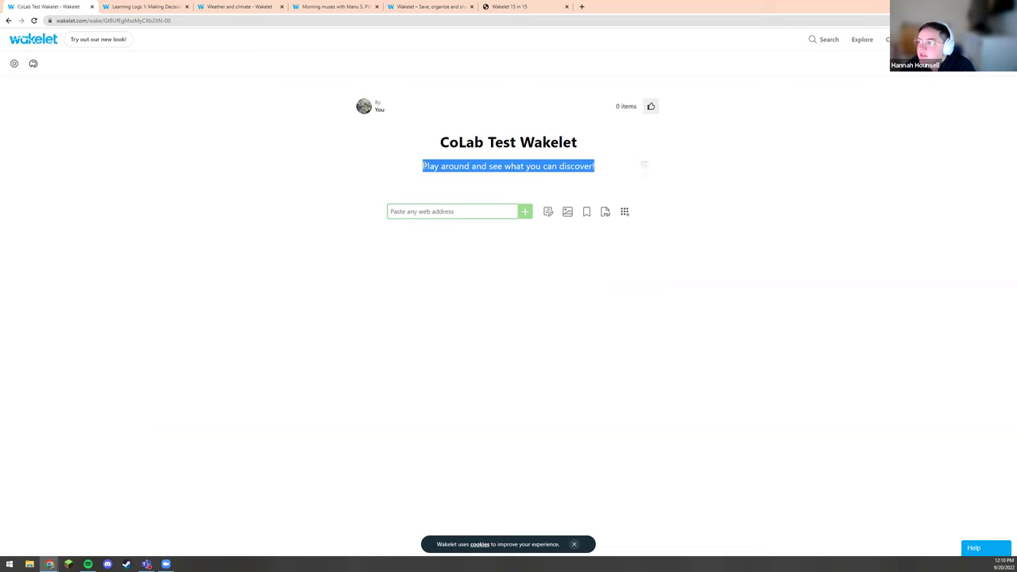
pyautogui.click(422, 167)
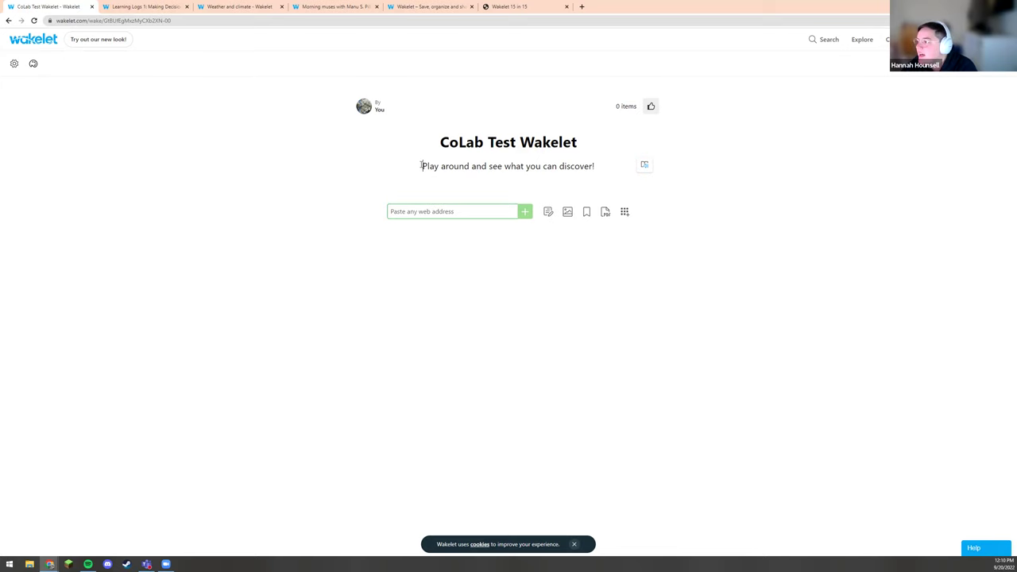
pyautogui.moveTo(422, 167); pyautogui.dragTo(631, 170)
pyautogui.click(601, 163)
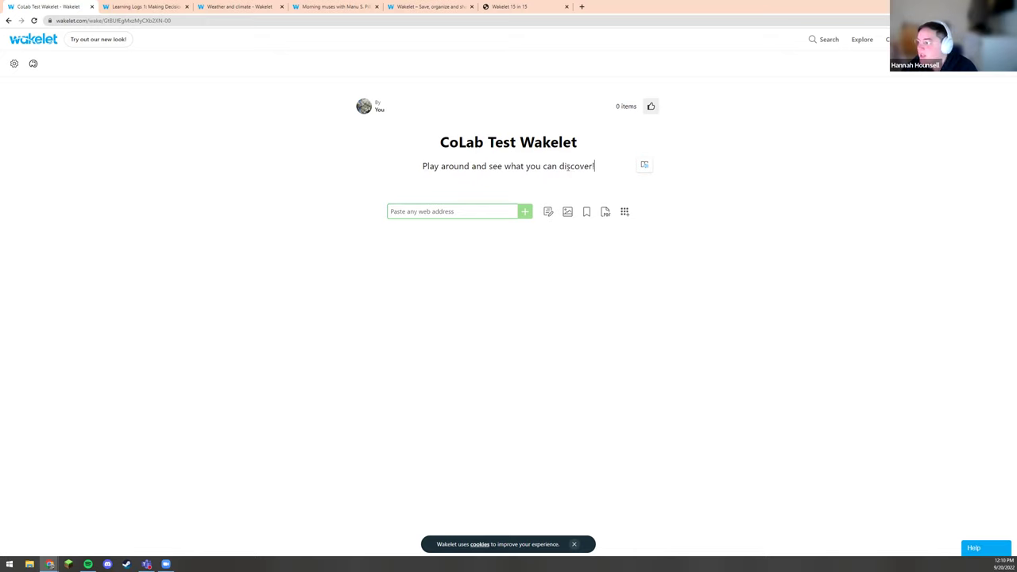
pyautogui.click(561, 190)
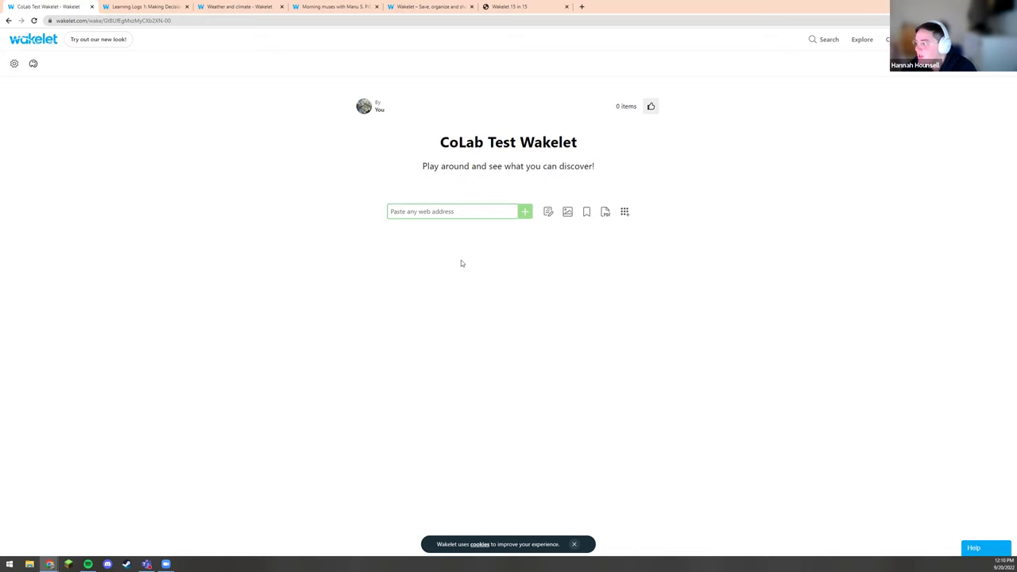
pyautogui.click(549, 212)
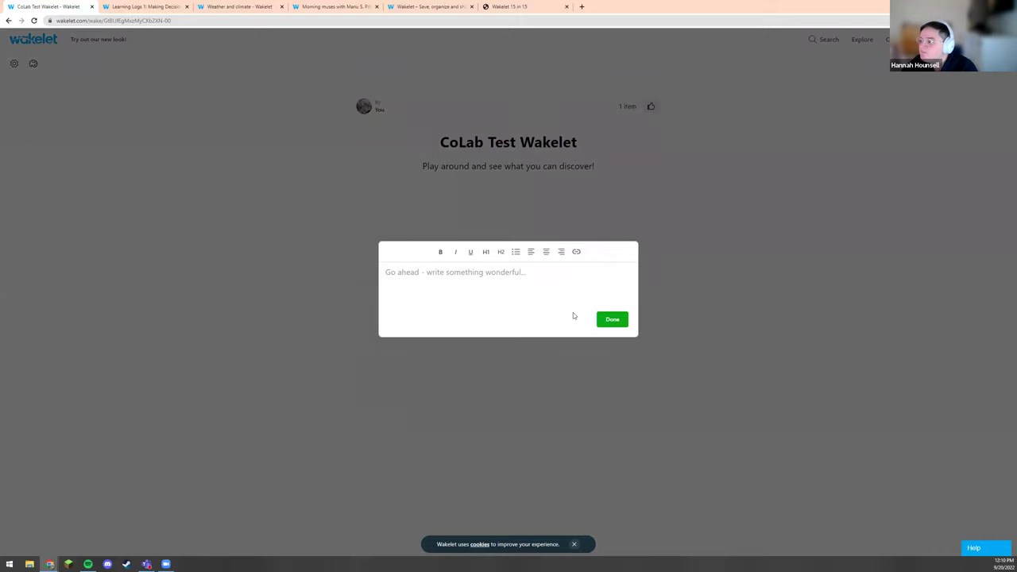
# Confirm the empty text note so the CoLab Test Wakelet collection holds 1 item, then open that note.
pyautogui.click(615, 322)
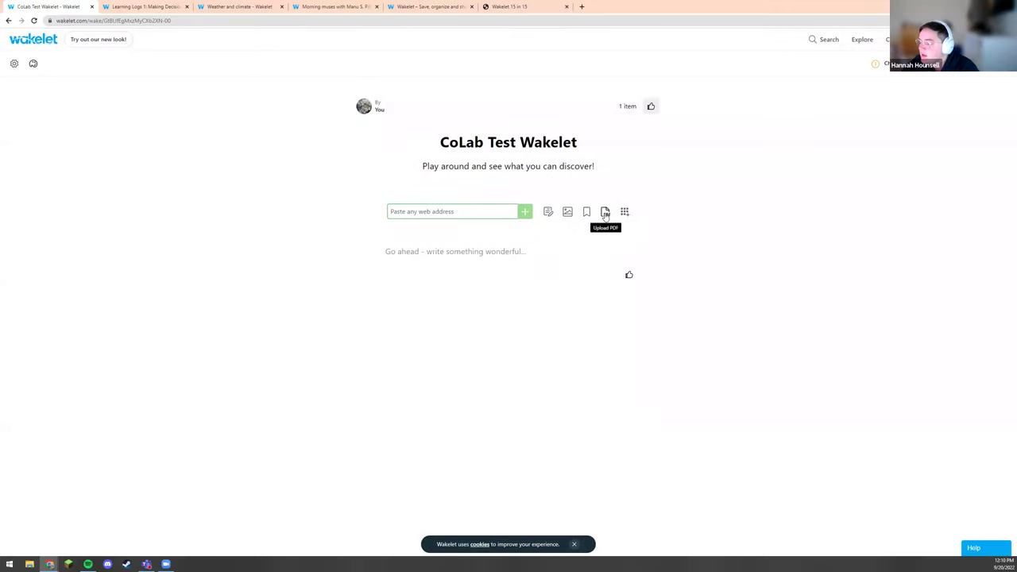
pyautogui.click(460, 212)
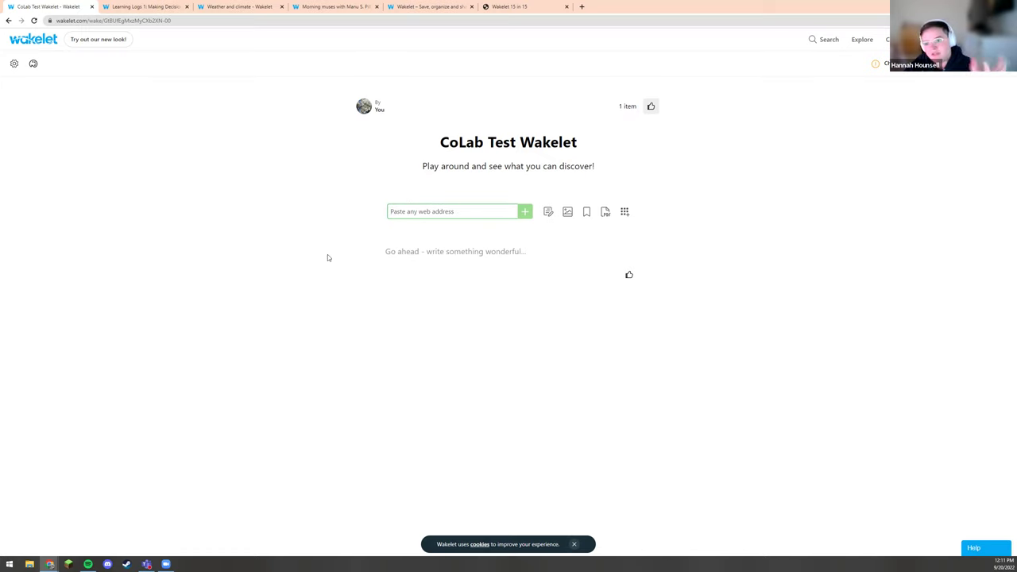
pyautogui.click(467, 251)
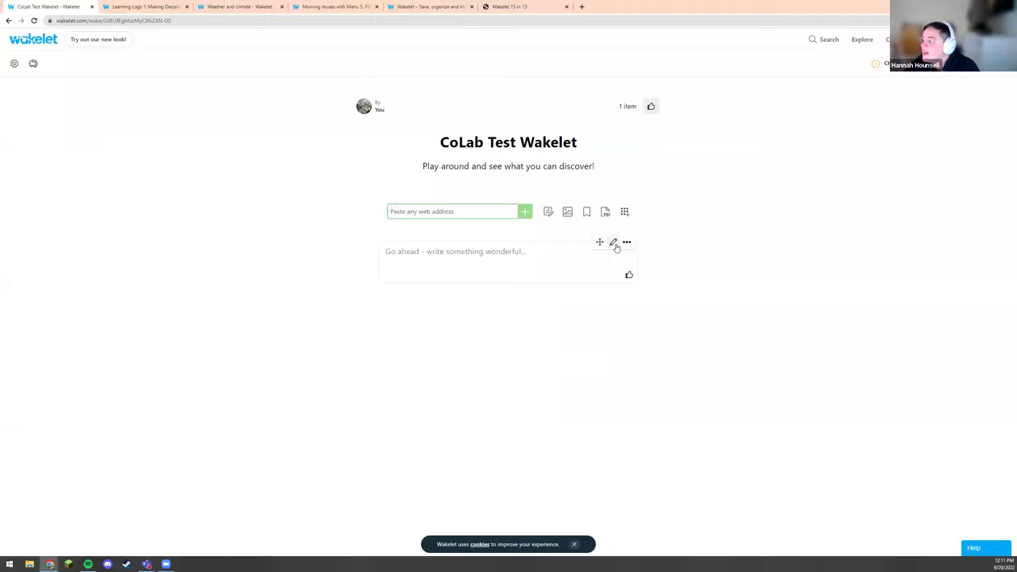
# Edit the blank text note and finish with no text, removing it so the collection shows 0 items.
pyautogui.click(613, 243)
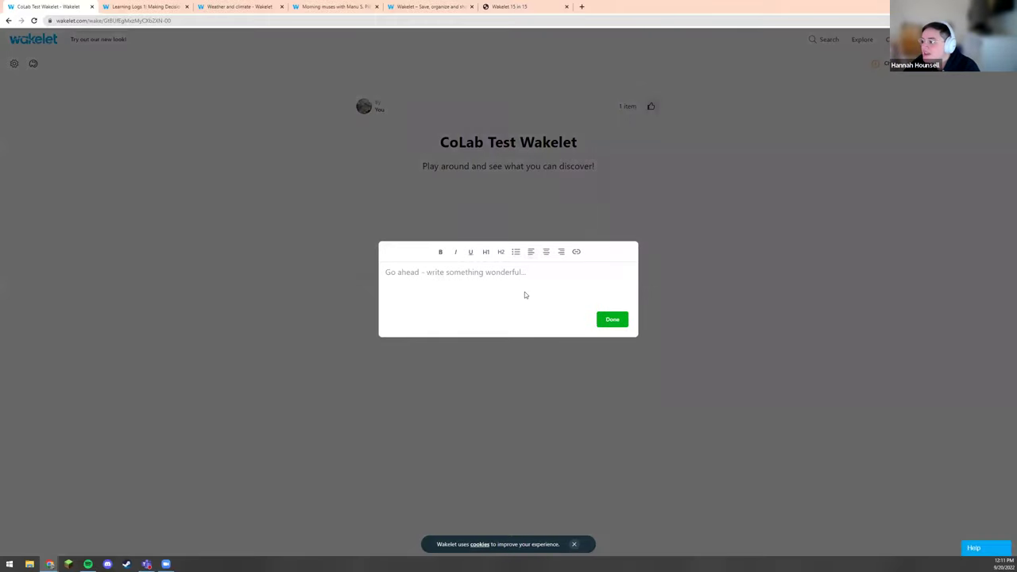
pyautogui.click(612, 319)
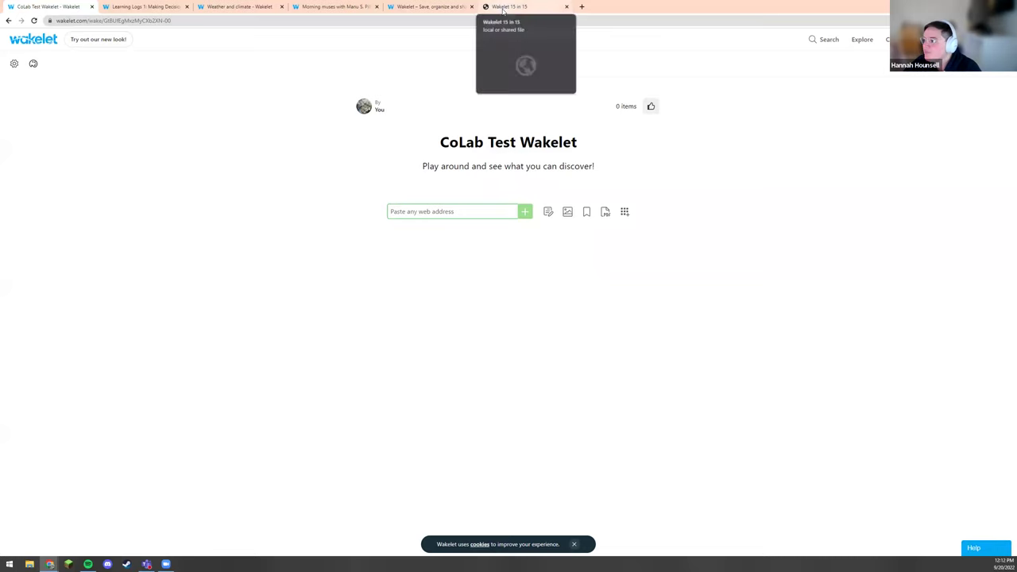
# Return to the 'Wakelet 15 in 15' PDF handout showing the Digital Storytelling with Wakelet poster.
pyautogui.click(502, 11)
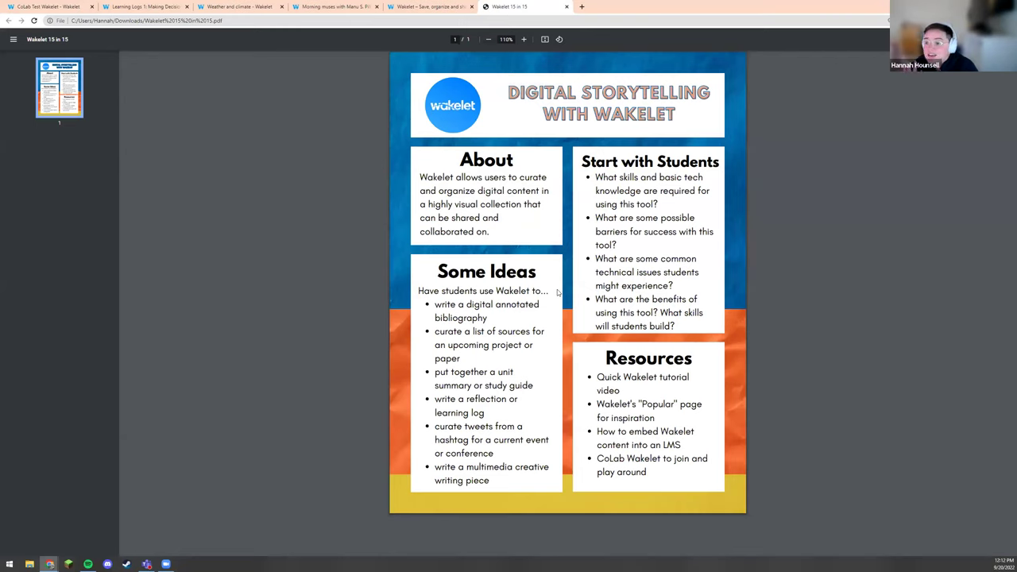